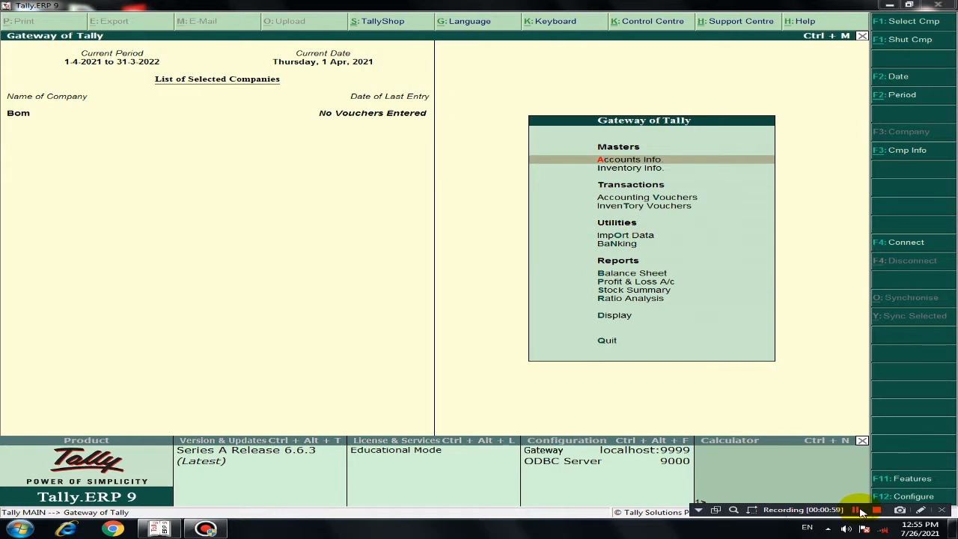
{"action": "left_click", "coordinate": [860, 511]}
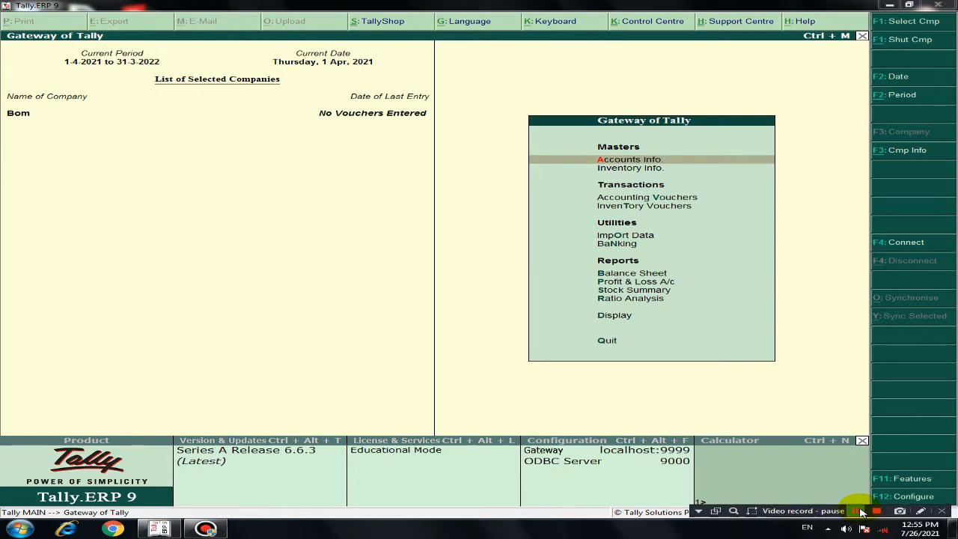
{"action": "left_click", "coordinate": [856, 509]}
Step: Open the creation form for a single stock item in the inventory masters
{"action": "key", "text": "Down"}
{"action": "key", "text": "Return"}
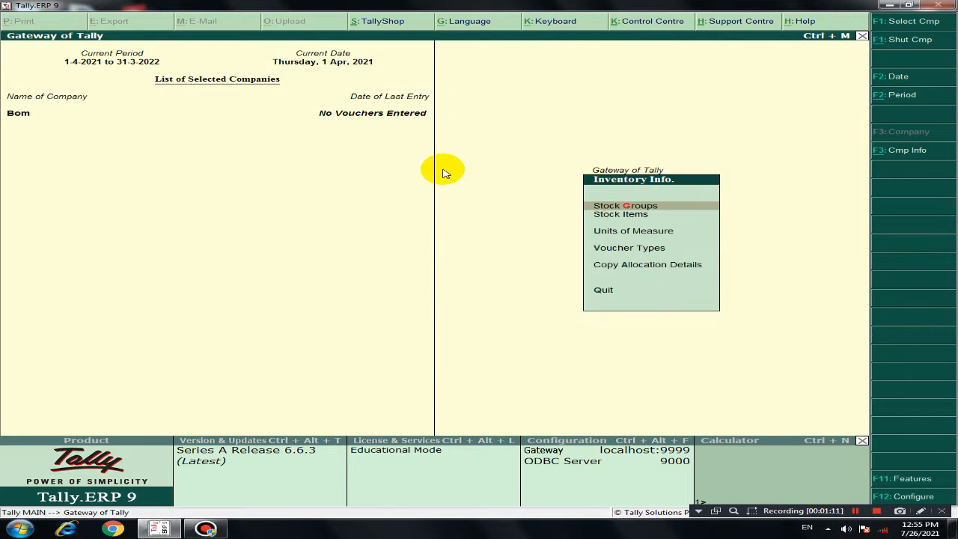
{"action": "key", "text": "Down"}
{"action": "key", "text": "Return"}
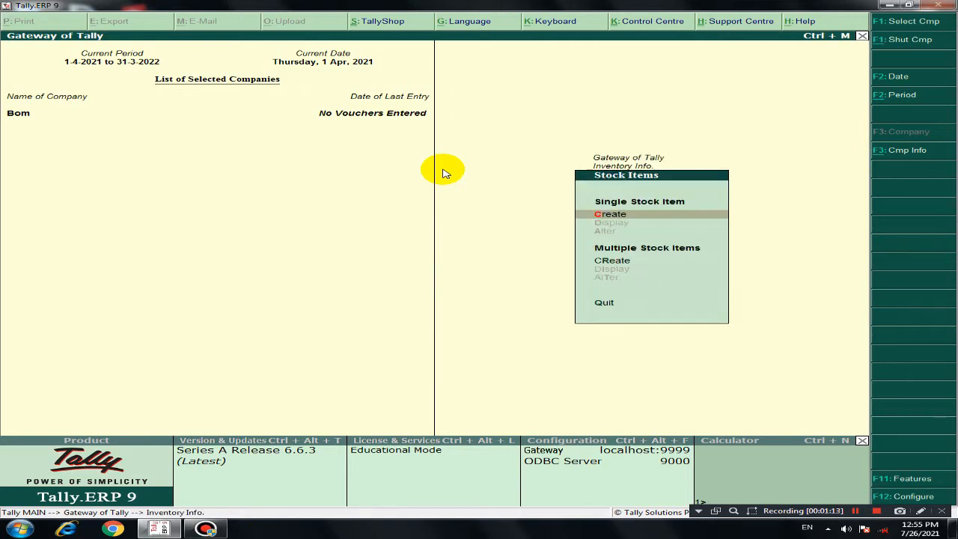
{"action": "key", "text": "Return"}
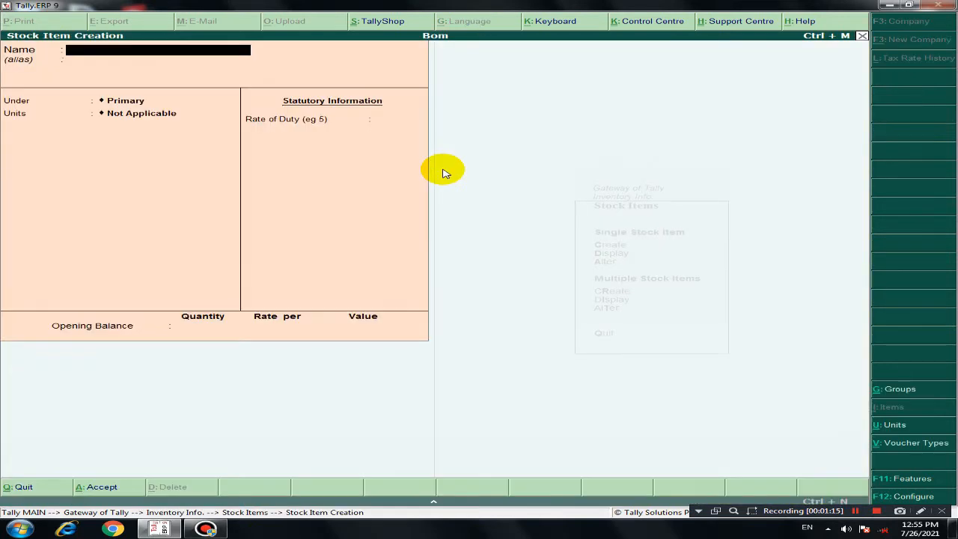
Step: Enable component list details (Bill of Materials) in the stock item configuration and dismiss the Windows color scheme prompt
{"action": "key", "text": "F12"}
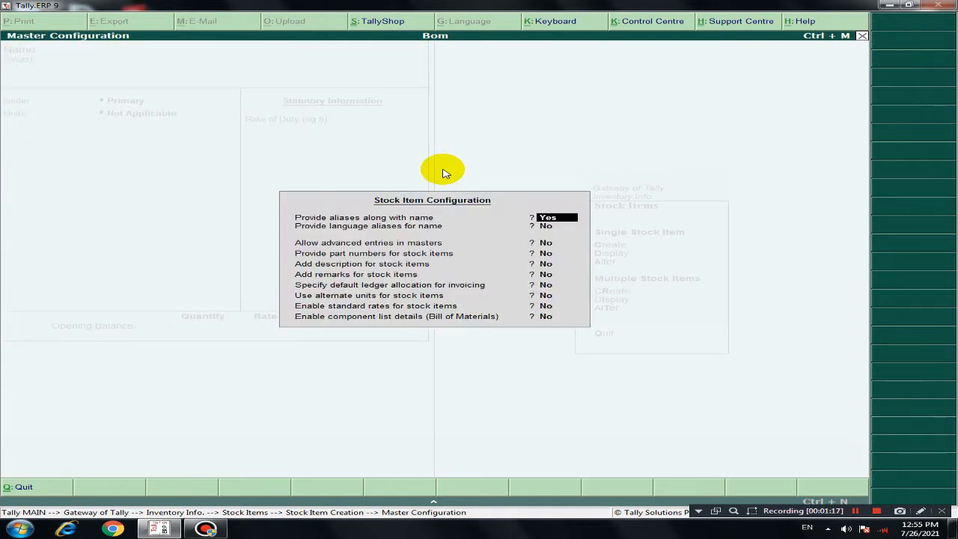
{"action": "key", "text": "Return"}
{"action": "key", "text": "Return"}
{"action": "key", "text": "Return"}
{"action": "key", "text": "Return"}
{"action": "key", "text": "Return"}
{"action": "key", "text": "Return"}
{"action": "key", "text": "Return"}
{"action": "key", "text": "Return"}
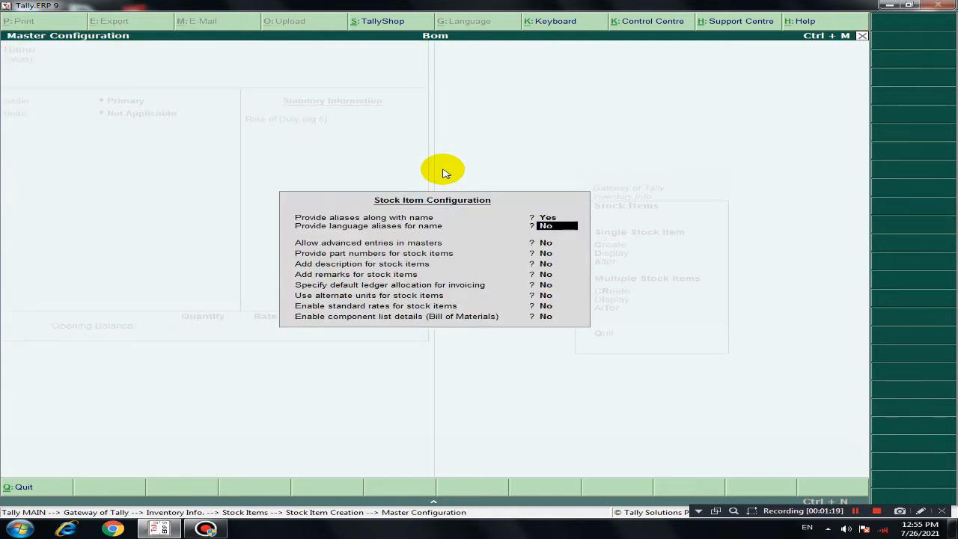
{"action": "key", "text": "Return"}
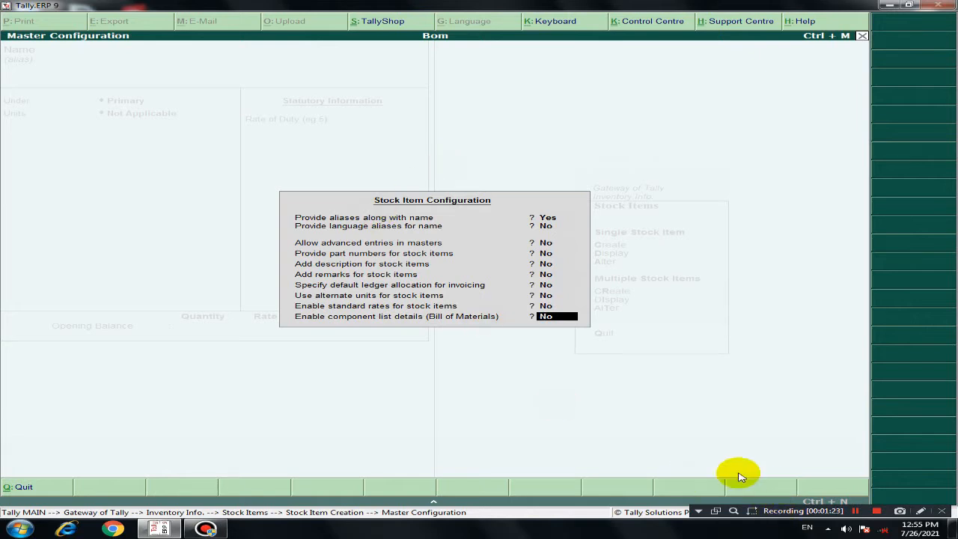
{"action": "left_click", "coordinate": [921, 511]}
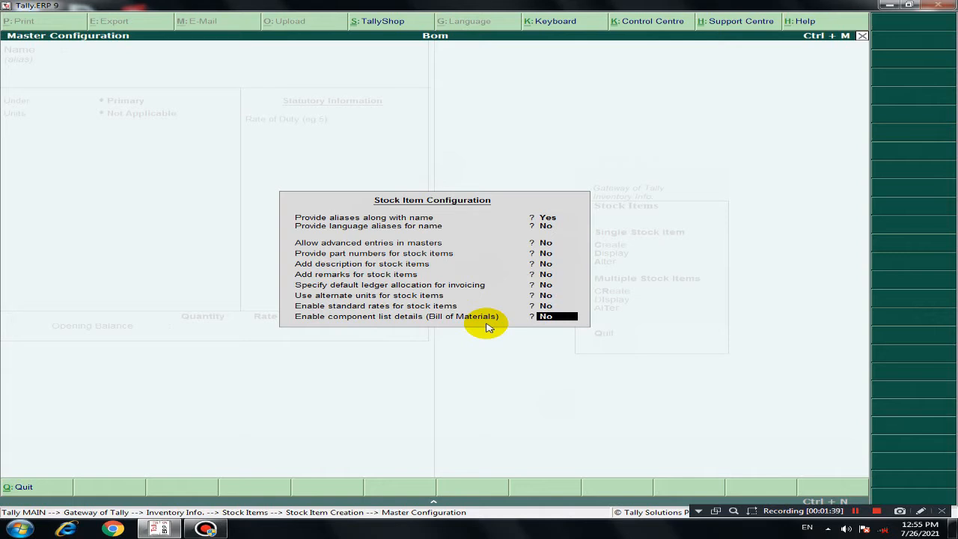
{"action": "type", "text": "y"}
{"action": "key", "text": "Return"}
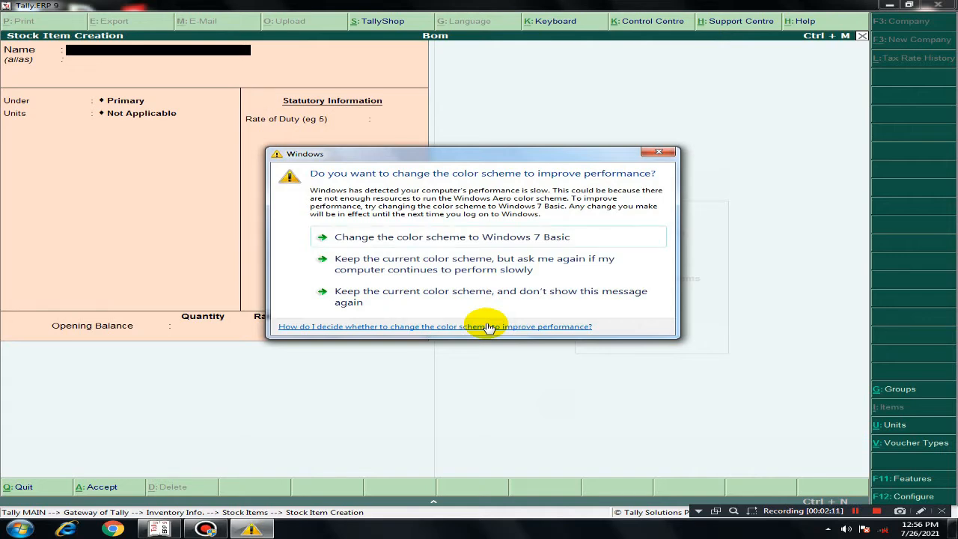
{"action": "left_click", "coordinate": [660, 153]}
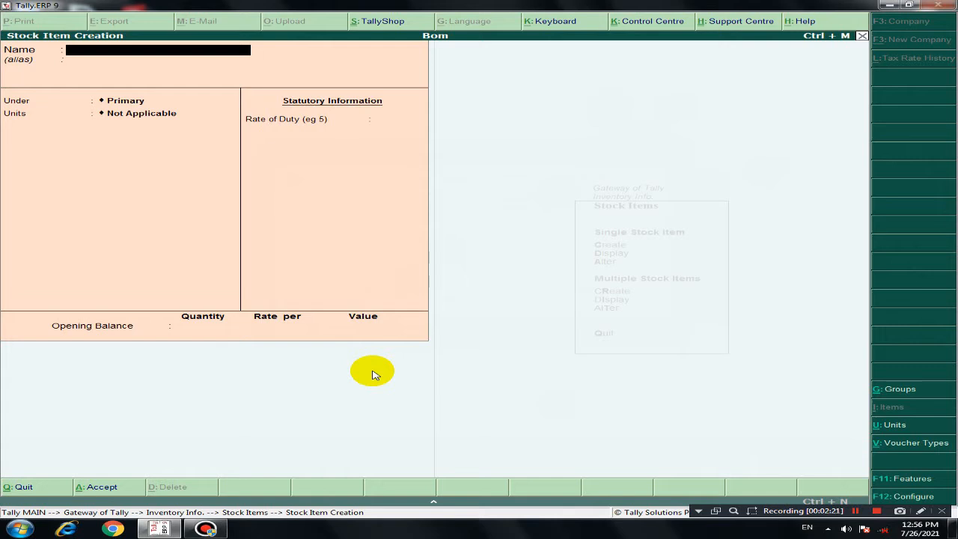
Step: Name the new stock item Kabinet and place it under the Primary group
{"action": "type", "text": "Kabinet"}
{"action": "key", "text": "Return"}
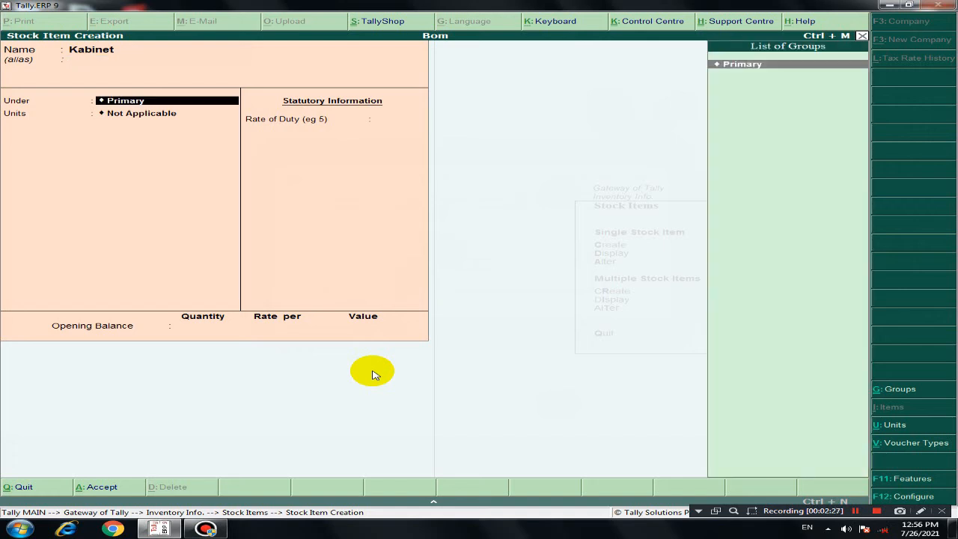
{"action": "key", "text": "Return"}
Step: Create a simple unit of measure with the symbol pcs and zero decimal places for Kabinet
{"action": "key", "text": "alt+c"}
{"action": "type", "text": "pcs"}
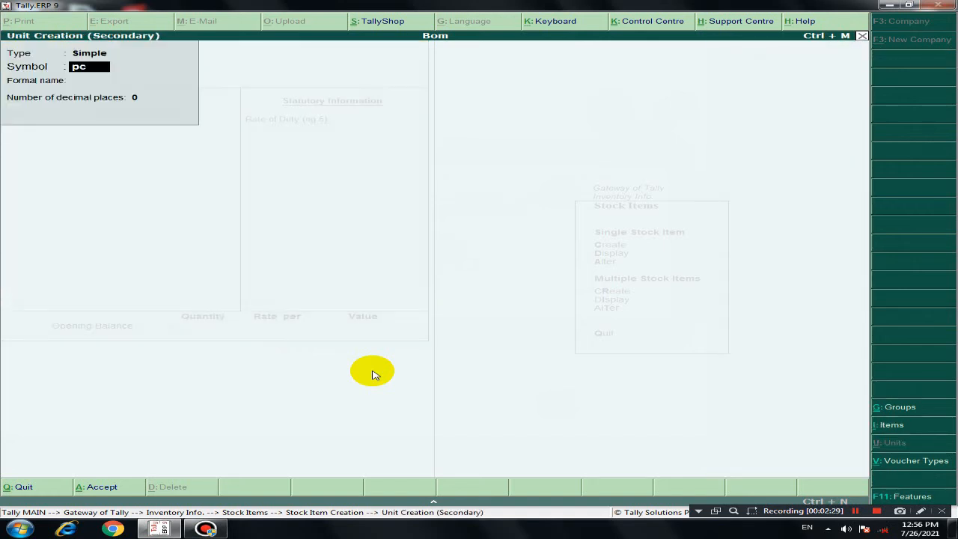
{"action": "key", "text": "Return"}
{"action": "key", "text": "Return"}
{"action": "key", "text": "Return"}
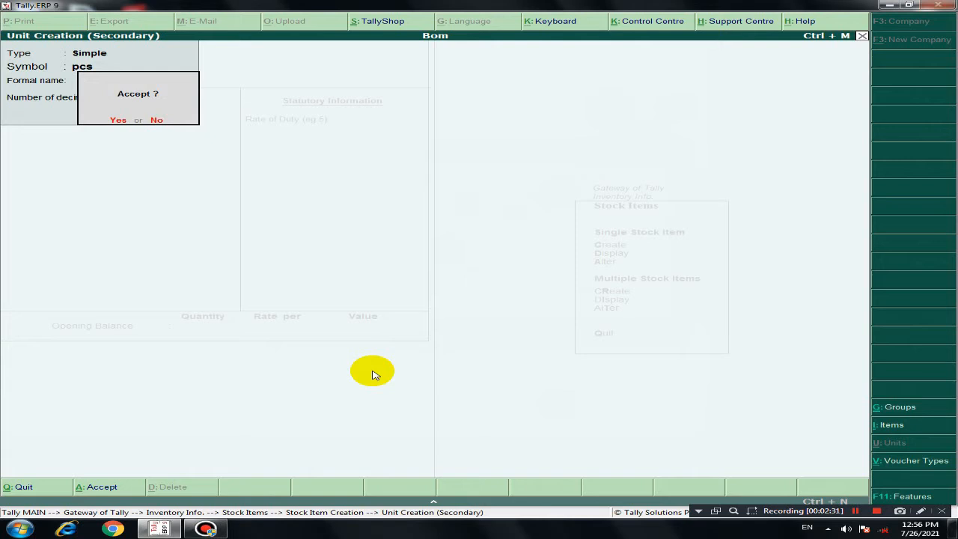
{"action": "key", "text": "Return"}
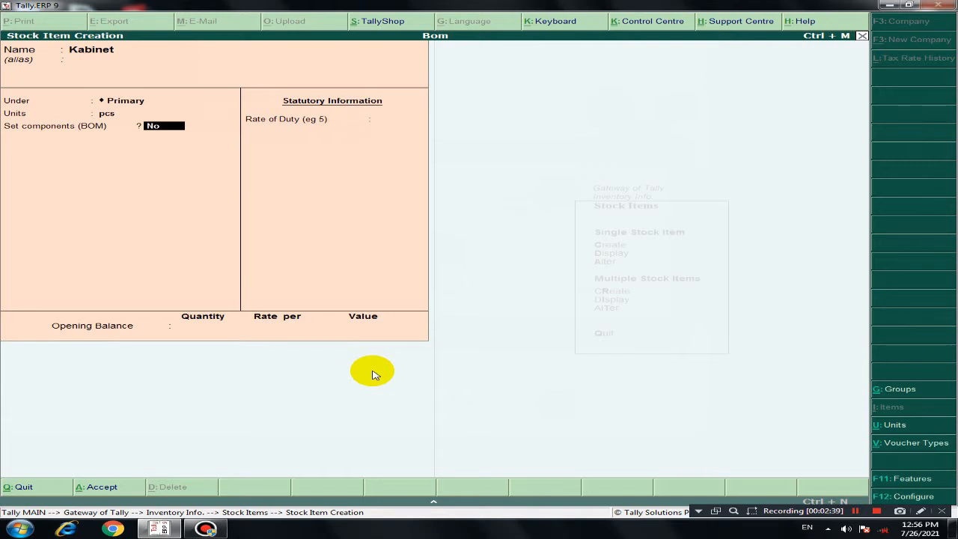
Step: Save the Kabinet stock item with Set components (BOM) at No and no opening balance
{"action": "key", "text": "Return"}
{"action": "key", "text": "Return"}
{"action": "key", "text": "Return"}
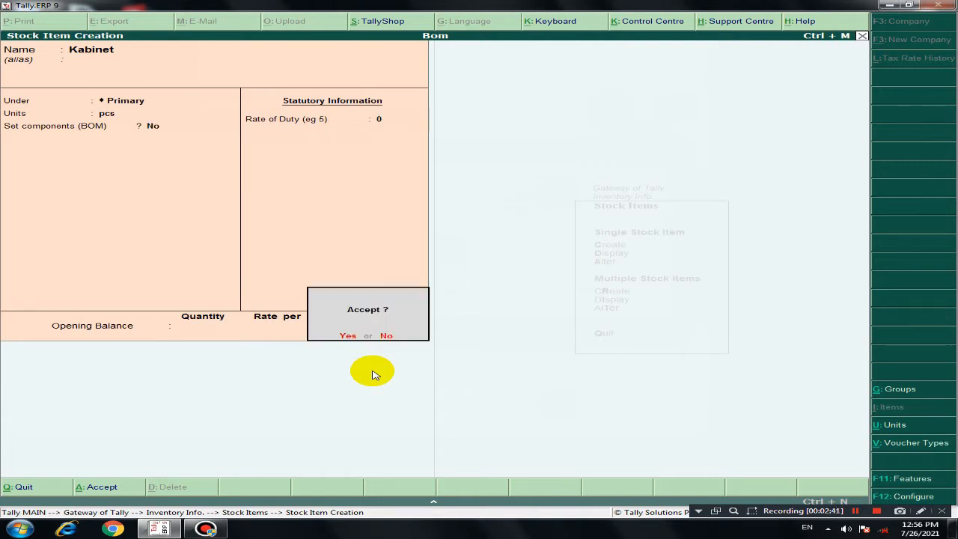
{"action": "key", "text": "Return"}
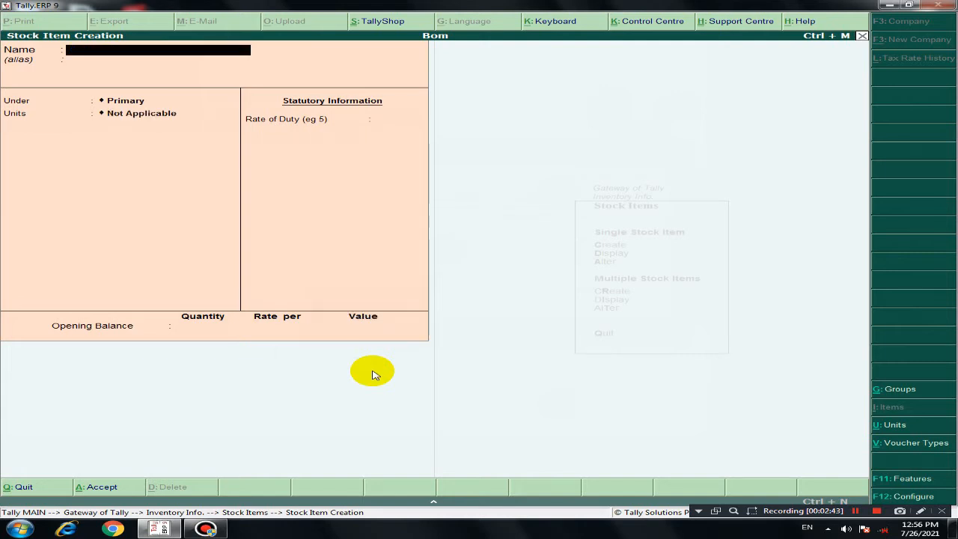
Step: Create the stock item Hdd under Primary with unit pcs, no BOM components and no opening balance
{"action": "type", "text": "Hdd"}
{"action": "key", "text": "Return"}
{"action": "key", "text": "Return"}
{"action": "key", "text": "Return"}
{"action": "key", "text": "Down"}
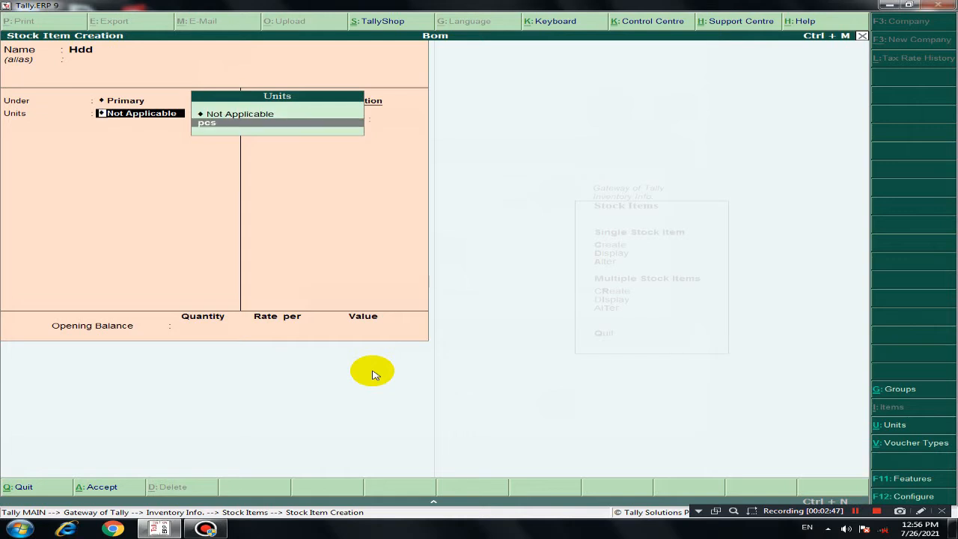
{"action": "key", "text": "Return"}
{"action": "key", "text": "Return"}
{"action": "key", "text": "Return"}
{"action": "key", "text": "Return"}
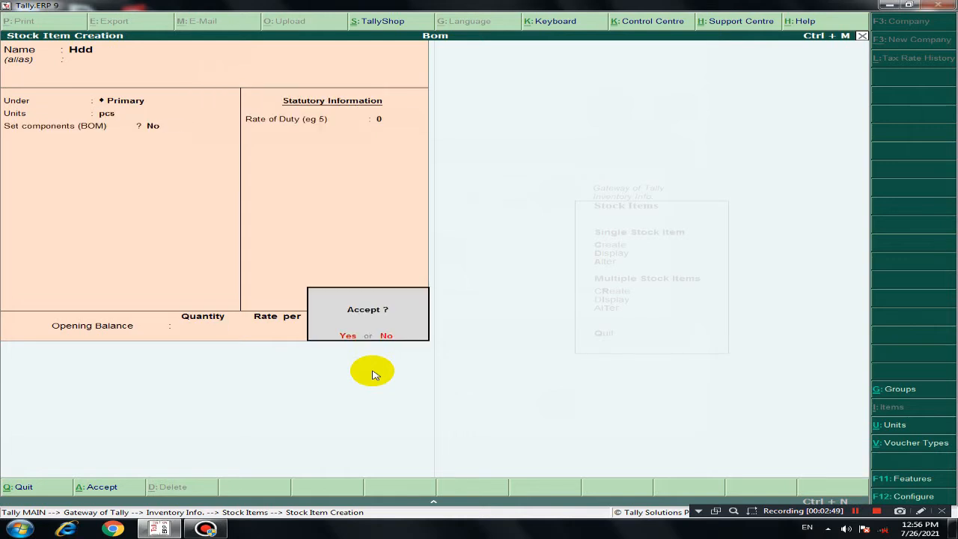
{"action": "key", "text": "Return"}
Step: Create the stock item Ram under Primary with unit pcs, no BOM components and no opening balance
{"action": "type", "text": "Ram"}
{"action": "key", "text": "Return"}
{"action": "key", "text": "Return"}
{"action": "key", "text": "Return"}
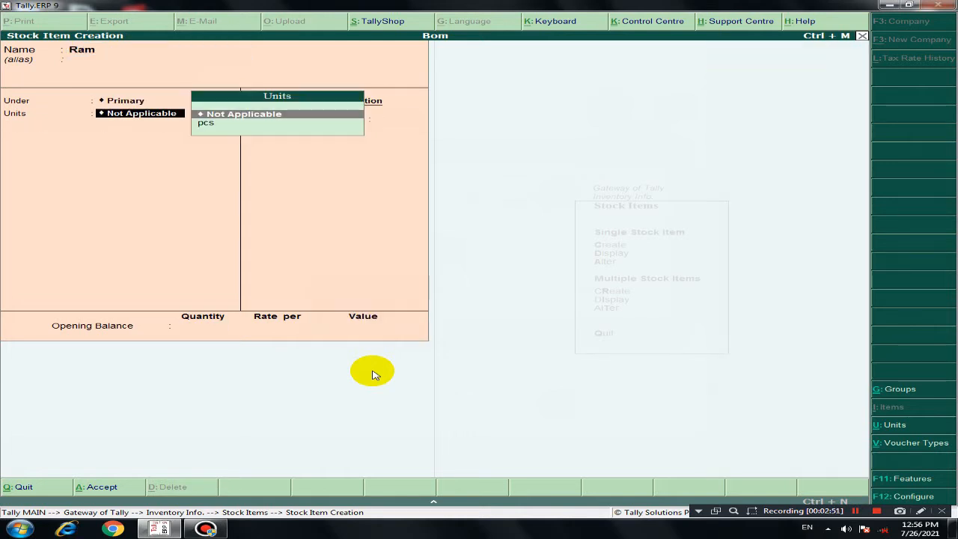
{"action": "key", "text": "Down"}
{"action": "key", "text": "Return"}
{"action": "key", "text": "Return"}
{"action": "key", "text": "Return"}
{"action": "key", "text": "Return"}
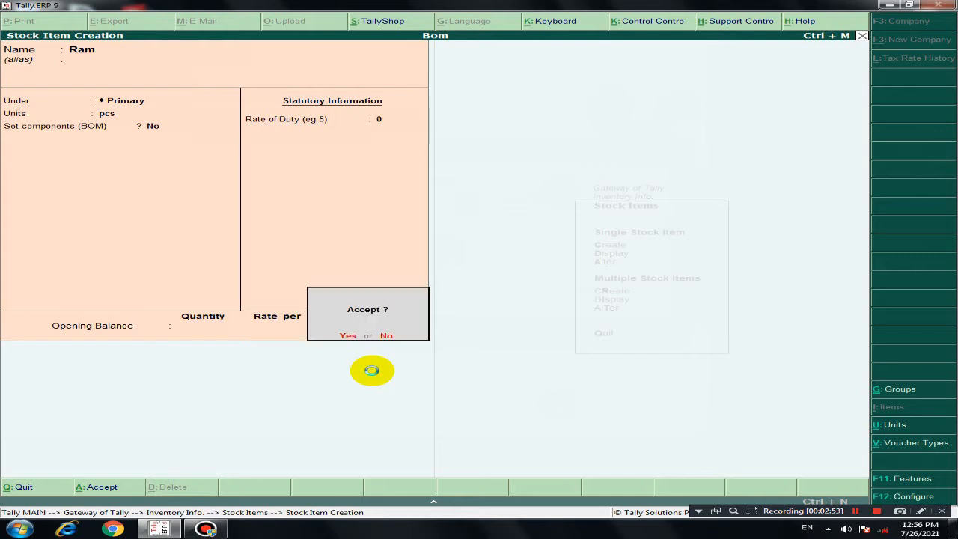
{"action": "key", "text": "Return"}
Step: Create the stock item Rom under Primary with unit pcs, no BOM components and no opening balance
{"action": "type", "text": "Rom"}
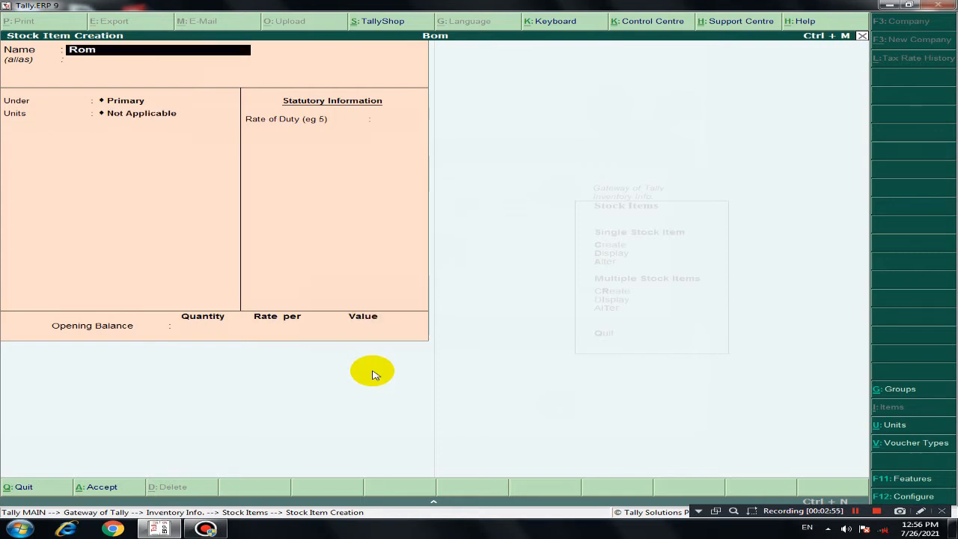
{"action": "key", "text": "Return"}
{"action": "key", "text": "Return"}
{"action": "key", "text": "Return"}
{"action": "key", "text": "Down"}
{"action": "key", "text": "Return"}
{"action": "key", "text": "Return"}
{"action": "key", "text": "Return"}
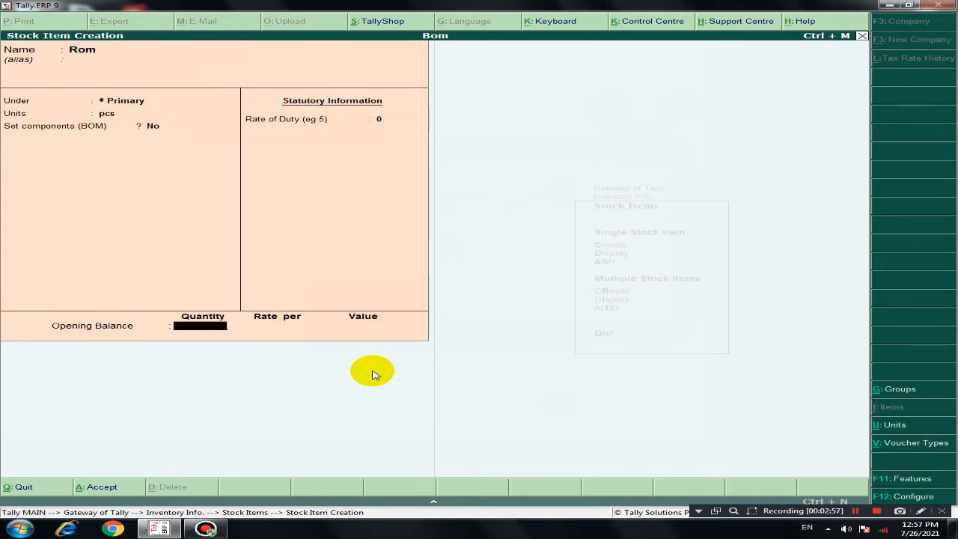
{"action": "key", "text": "Return"}
Step: Create the stock item Motherbord under Primary with unit pcs, no BOM components and no opening balance
{"action": "key", "text": "Return"}
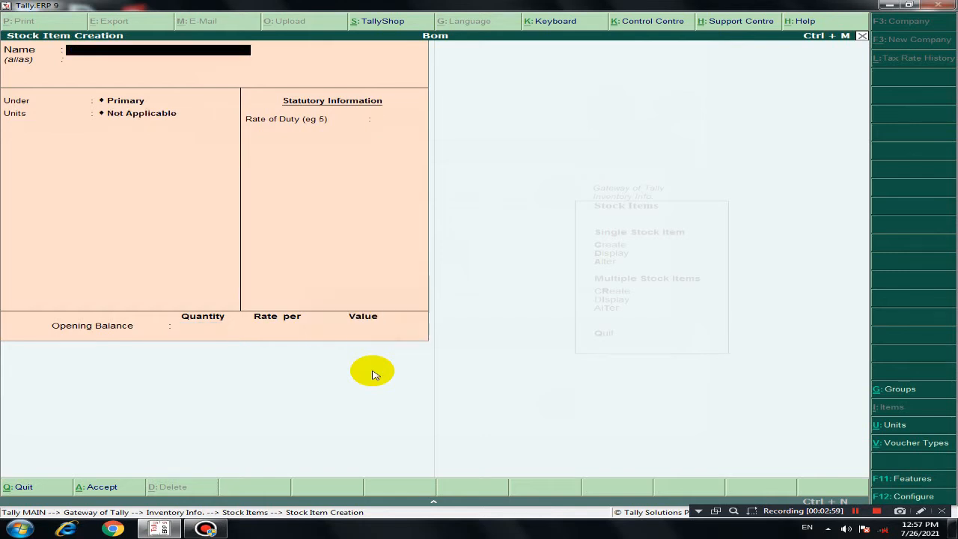
{"action": "type", "text": "Motherbord"}
{"action": "key", "text": "Return"}
{"action": "key", "text": "Return"}
{"action": "key", "text": "Return"}
{"action": "key", "text": "Down"}
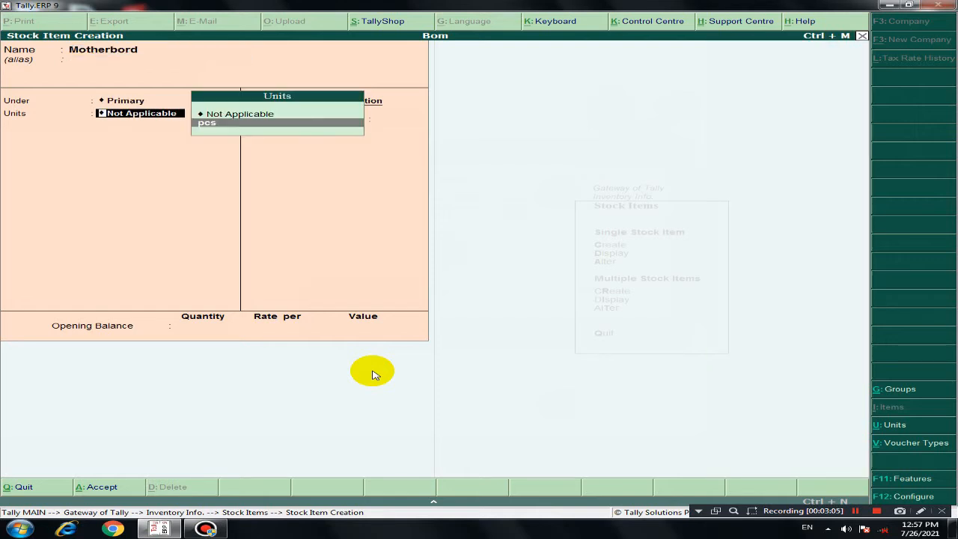
{"action": "key", "text": "Return"}
{"action": "key", "text": "Return"}
{"action": "key", "text": "Return"}
{"action": "key", "text": "Return"}
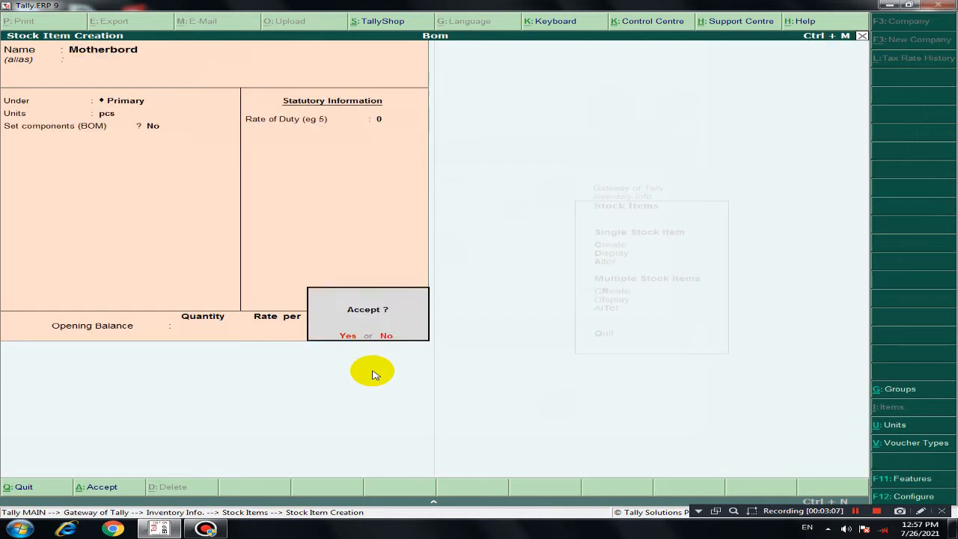
{"action": "key", "text": "Return"}
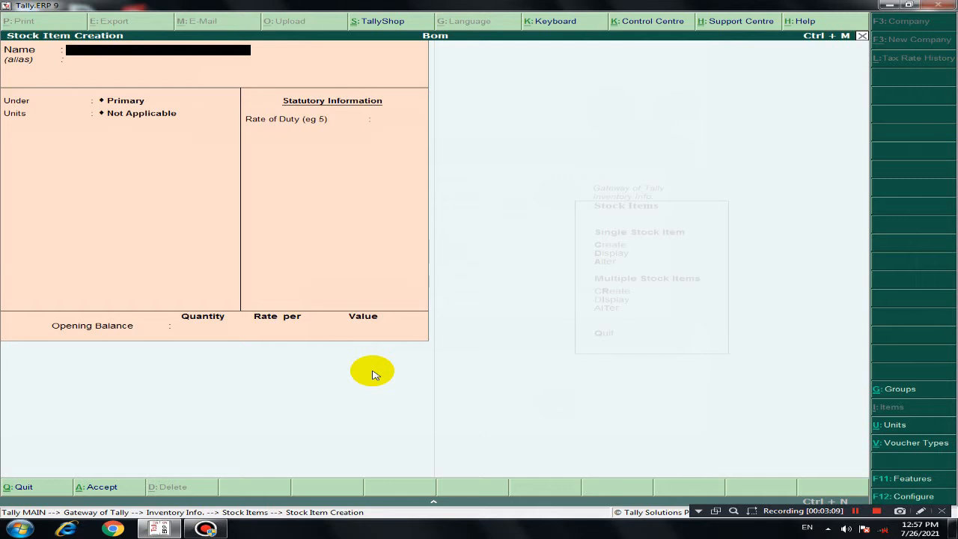
Step: Create the stock item Keybord under Primary with unit pcs, no BOM components and no opening balance
{"action": "type", "text": "Keybord"}
{"action": "key", "text": "Return"}
{"action": "key", "text": "Return"}
{"action": "key", "text": "Down"}
{"action": "key", "text": "Return"}
{"action": "key", "text": "Return"}
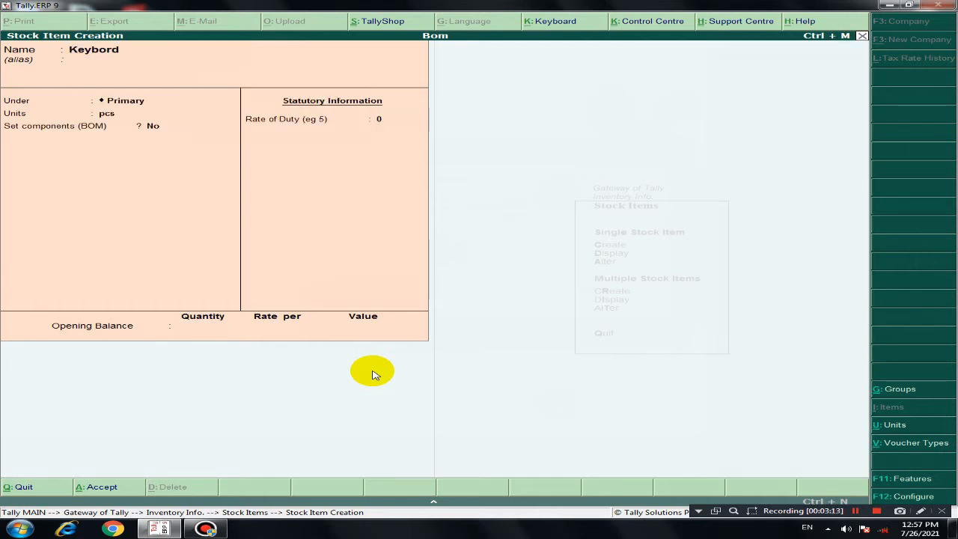
{"action": "key", "text": "Return"}
Step: Create the stock item Mouse under Primary with unit pcs, no BOM components and no opening balance
{"action": "key", "text": "Return"}
{"action": "type", "text": "Mouse"}
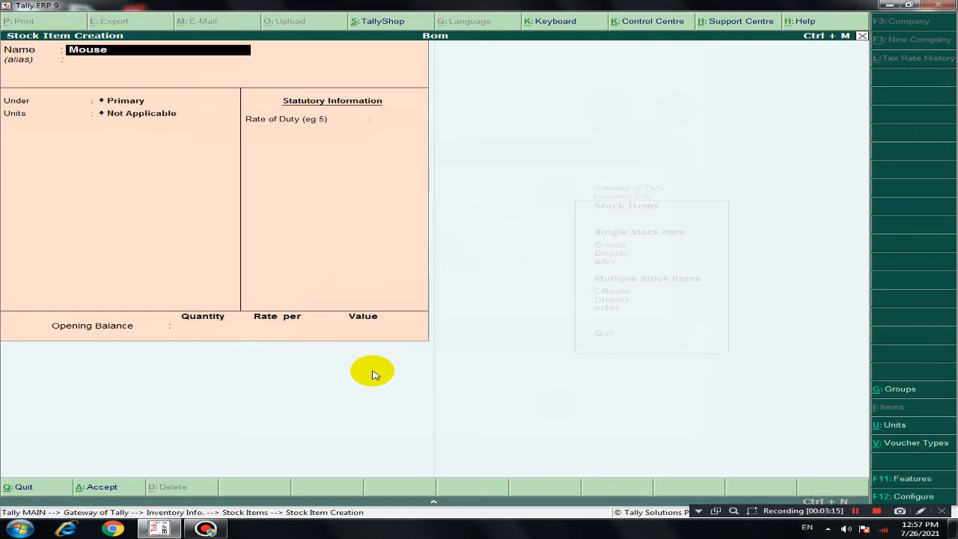
{"action": "key", "text": "Return"}
{"action": "key", "text": "Return"}
{"action": "key", "text": "Down"}
{"action": "key", "text": "Return"}
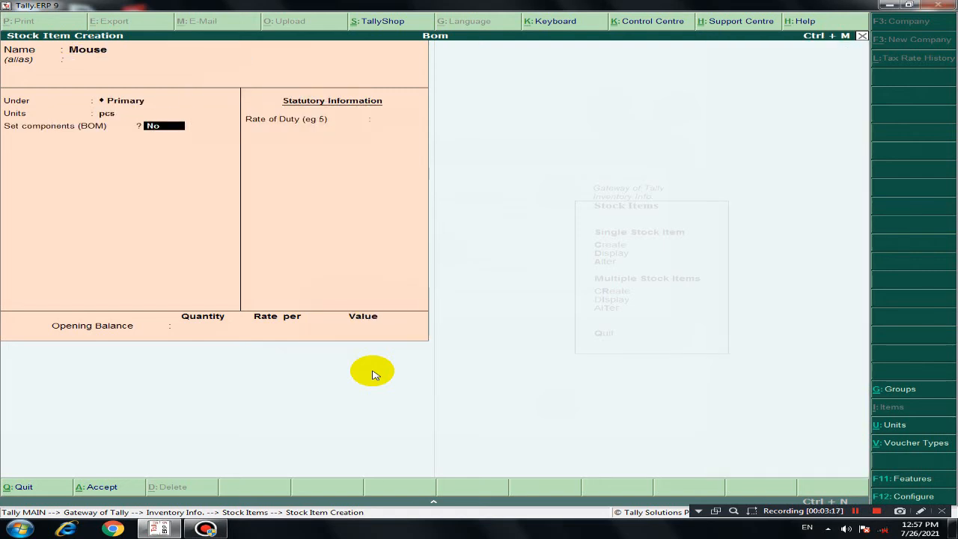
{"action": "key", "text": "Return"}
{"action": "key", "text": "Return"}
{"action": "key", "text": "Return"}
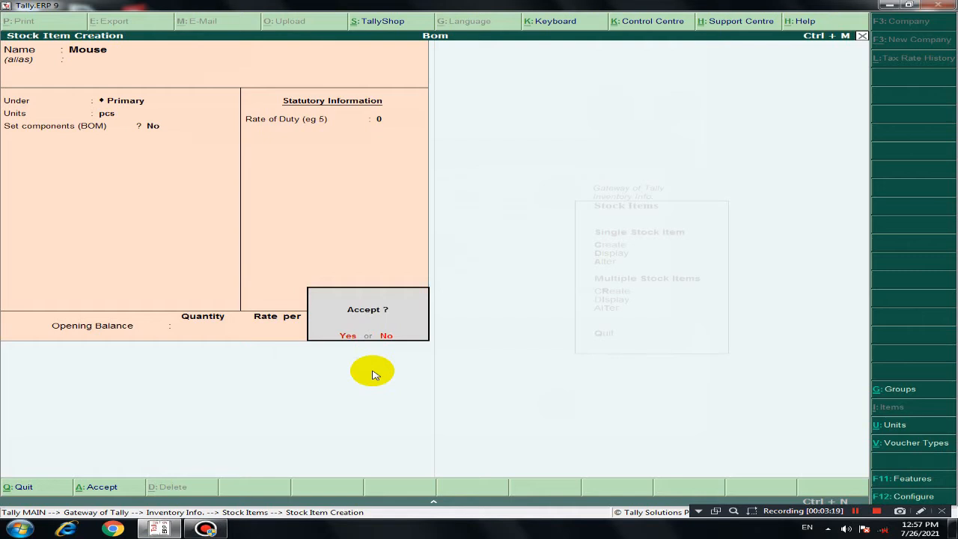
{"action": "key", "text": "Return"}
Step: Create the stock item Processor under Primary with unit pcs, no BOM components and no opening balance
{"action": "type", "text": "Proce"}
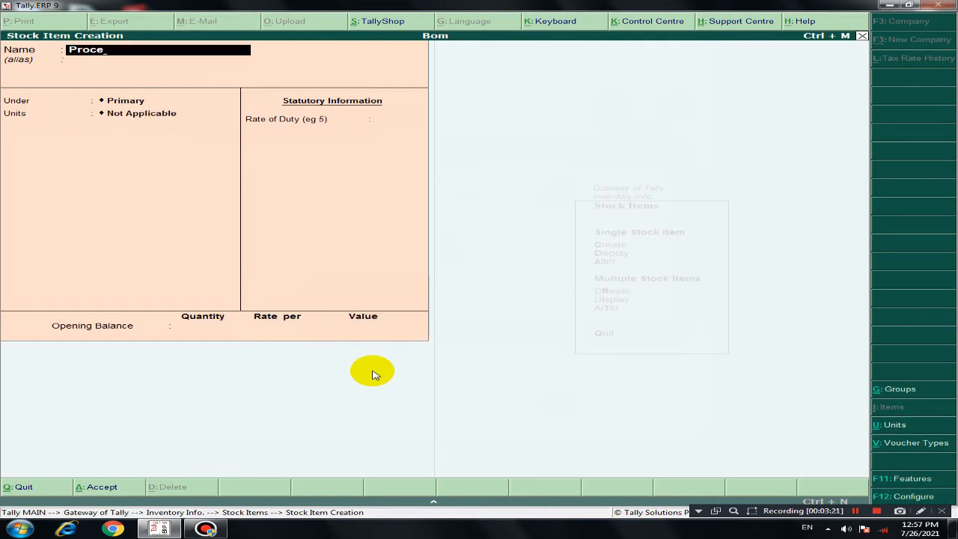
{"action": "type", "text": "ssor"}
{"action": "key", "text": "Return"}
{"action": "key", "text": "Return"}
{"action": "key", "text": "Return"}
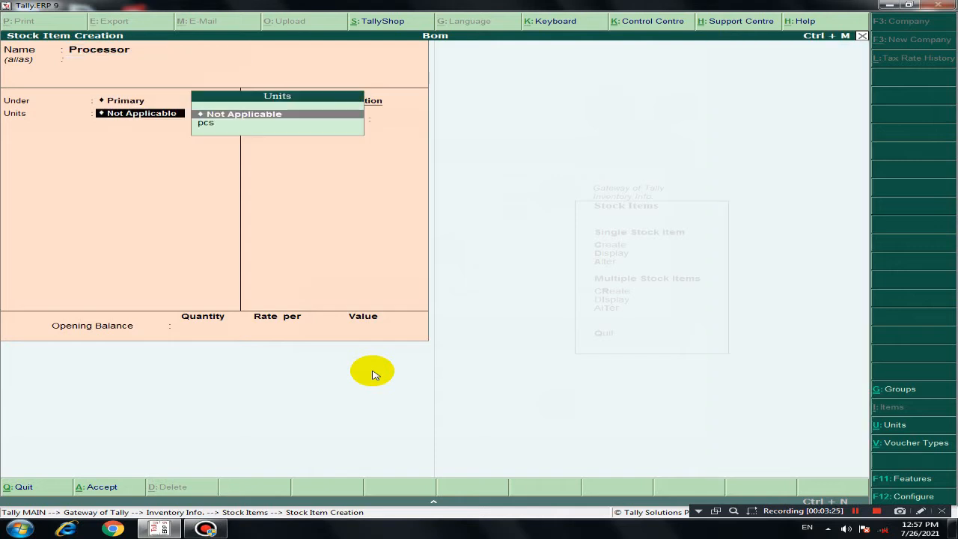
{"action": "key", "text": "Down"}
{"action": "key", "text": "Return"}
{"action": "key", "text": "Return"}
{"action": "key", "text": "Return"}
{"action": "key", "text": "Return"}
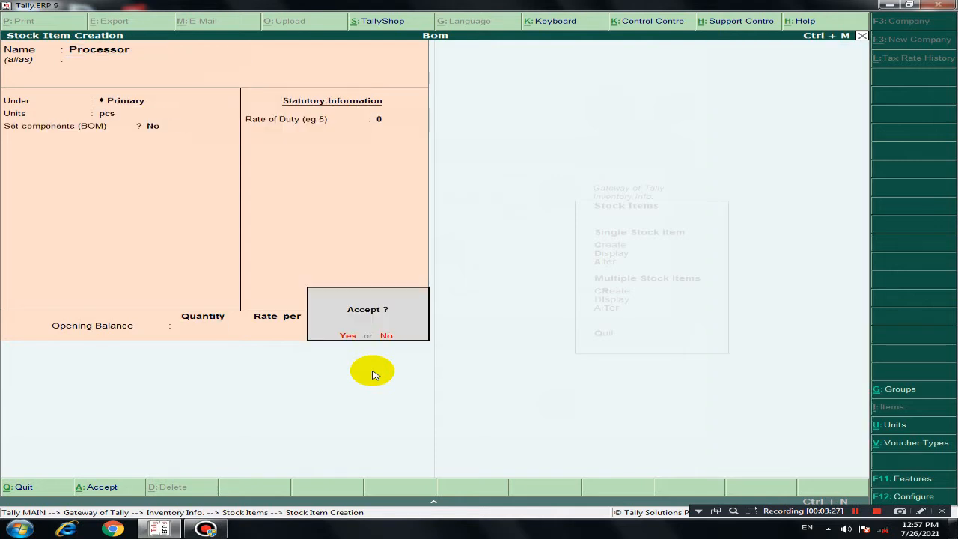
{"action": "key", "text": "Return"}
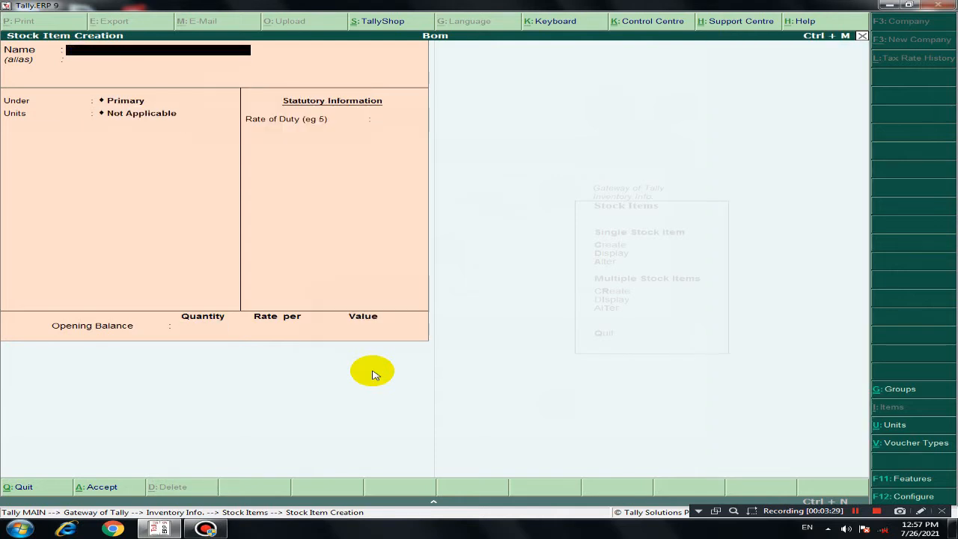
Step: Create the stock item Led under Primary with unit pcs, no BOM components and no opening balance
{"action": "type", "text": "Led"}
{"action": "key", "text": "Return"}
{"action": "key", "text": "Return"}
{"action": "key", "text": "Return"}
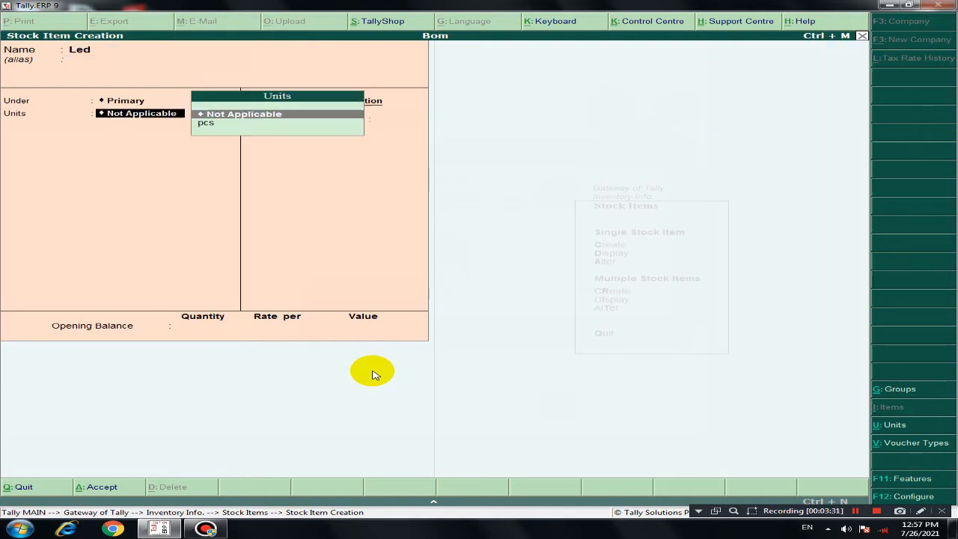
{"action": "key", "text": "Down"}
{"action": "key", "text": "Return"}
{"action": "key", "text": "Return"}
{"action": "key", "text": "Return"}
{"action": "key", "text": "Return"}
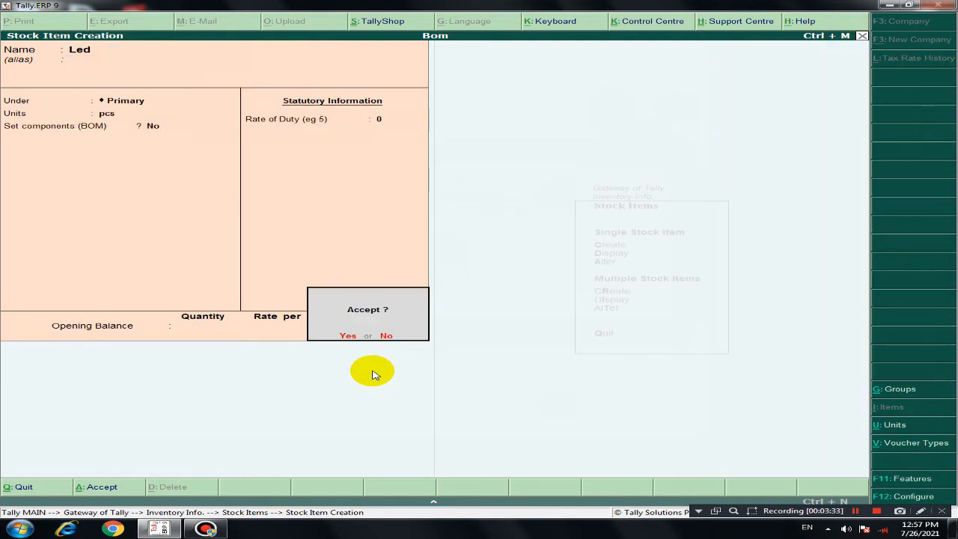
{"action": "key", "text": "Return"}
Step: Create the stock item Powercable under Primary with unit pcs, no BOM components and no opening balance
{"action": "type", "text": "Power"}
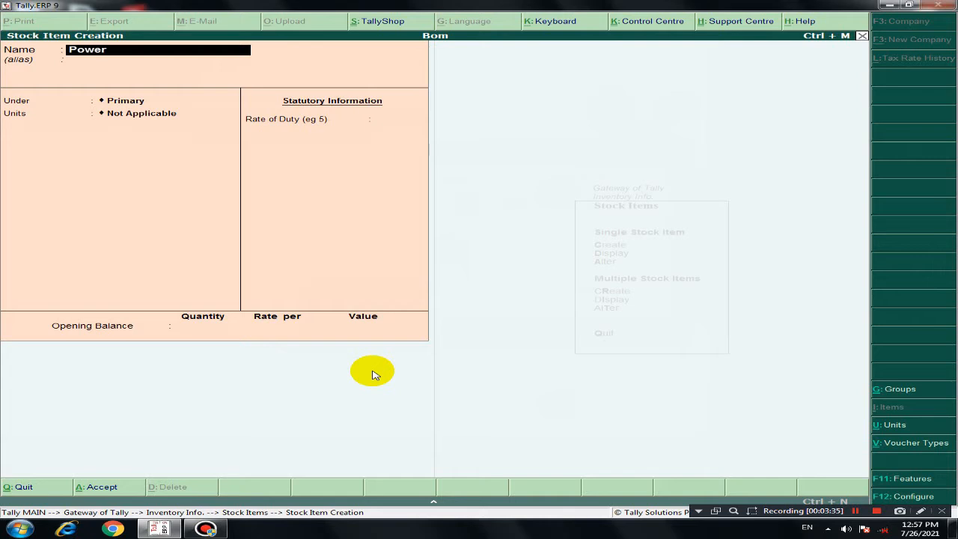
{"action": "type", "text": "cable"}
{"action": "key", "text": "Return"}
{"action": "key", "text": "Return"}
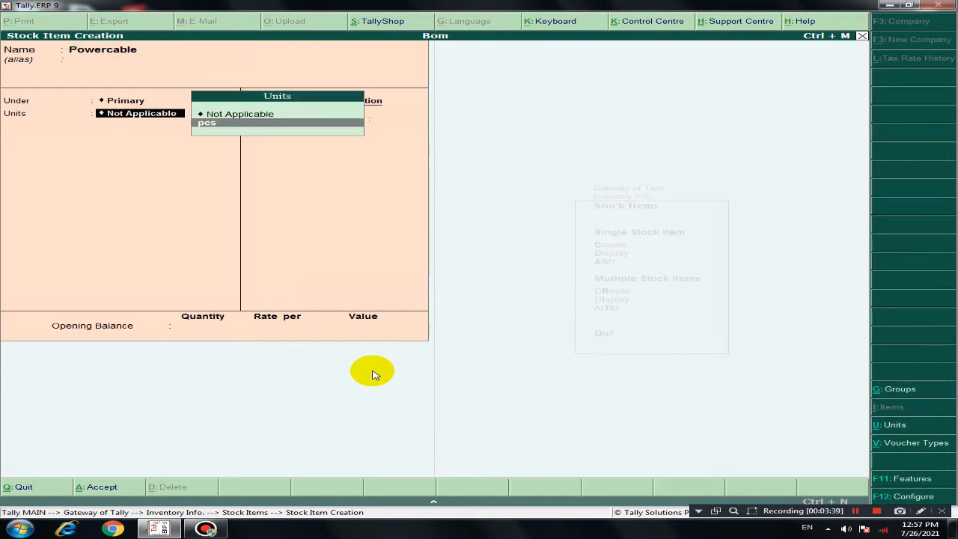
{"action": "key", "text": "Return"}
{"action": "key", "text": "Return"}
{"action": "key", "text": "Return"}
{"action": "key", "text": "Return"}
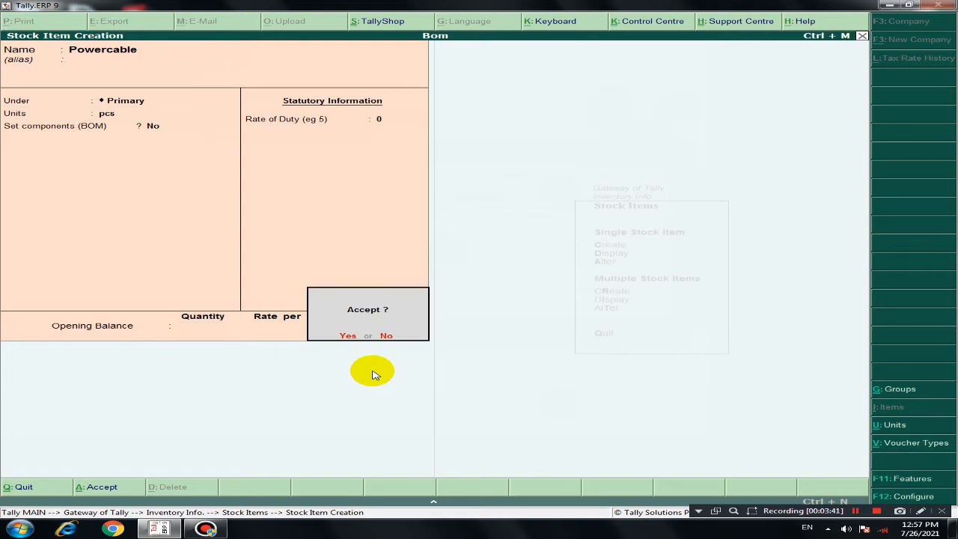
{"action": "key", "text": "y"}
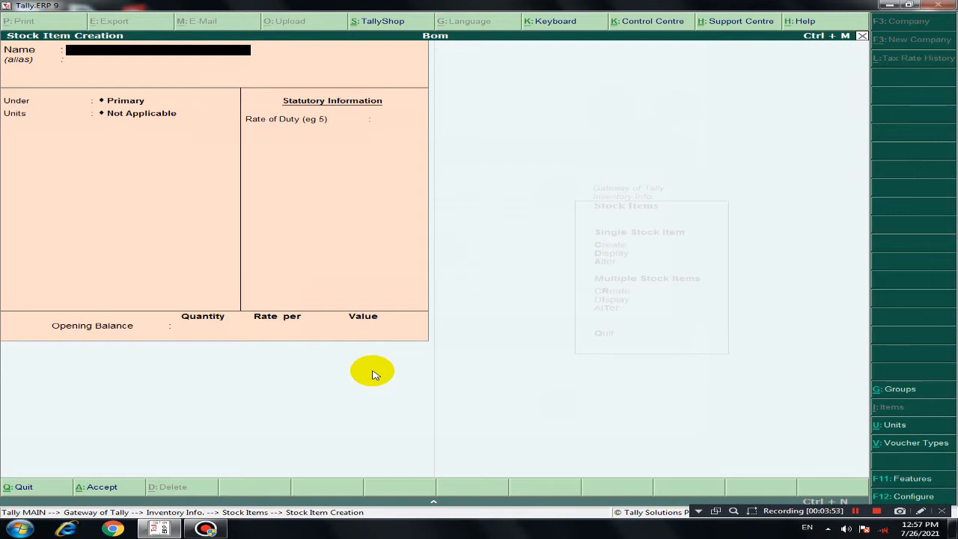
Step: Set up the stock item Computer under Primary with unit pcs and enable setting its BOM components
{"action": "type", "text": "Computer"}
{"action": "key", "text": "Return"}
{"action": "key", "text": "Return"}
{"action": "key", "text": "Return"}
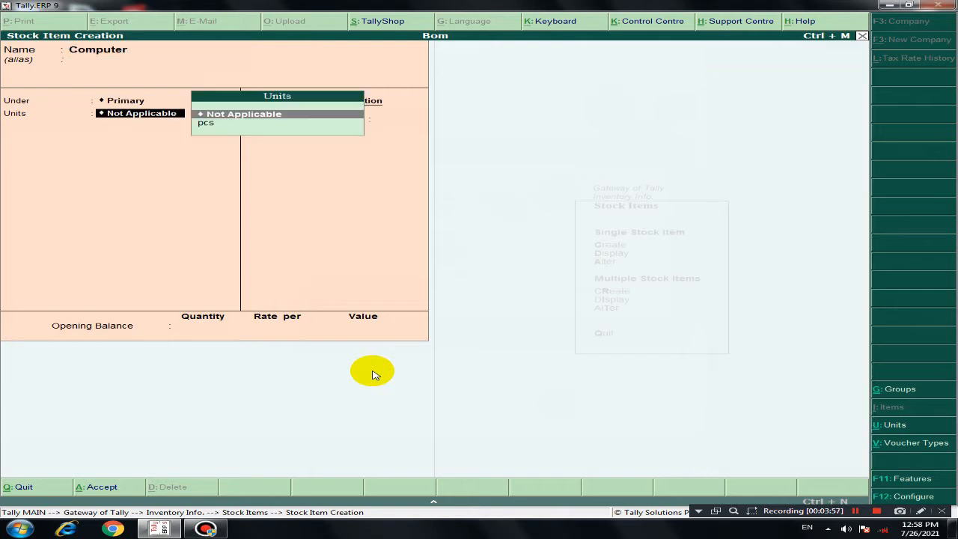
{"action": "key", "text": "Down"}
{"action": "key", "text": "Return"}
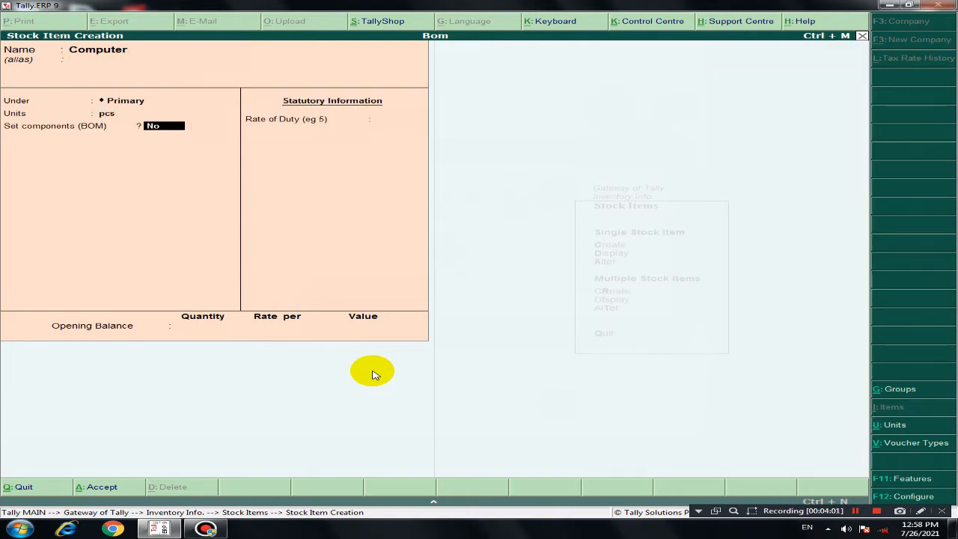
{"action": "key", "text": "y"}
{"action": "key", "text": "Return"}
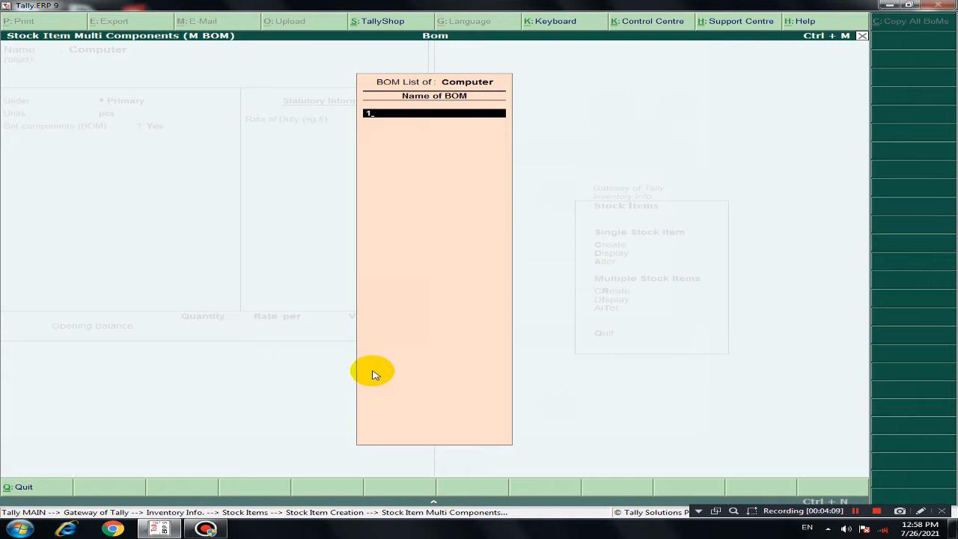
Step: Name the bill of materials Computer and set its unit of manufacture to 1 pcs, dismissing the Windows color scheme prompt
{"action": "key", "text": "Return"}
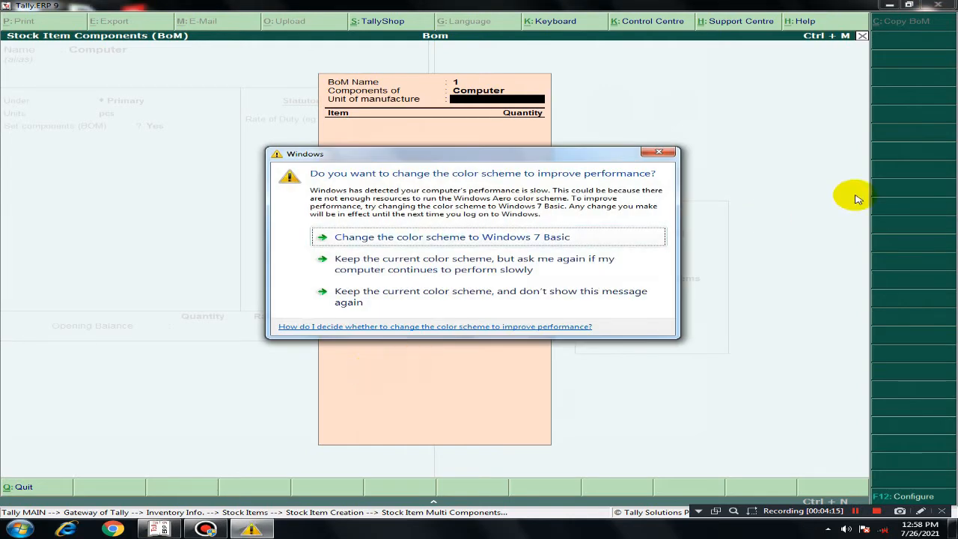
{"action": "left_click", "coordinate": [659, 152]}
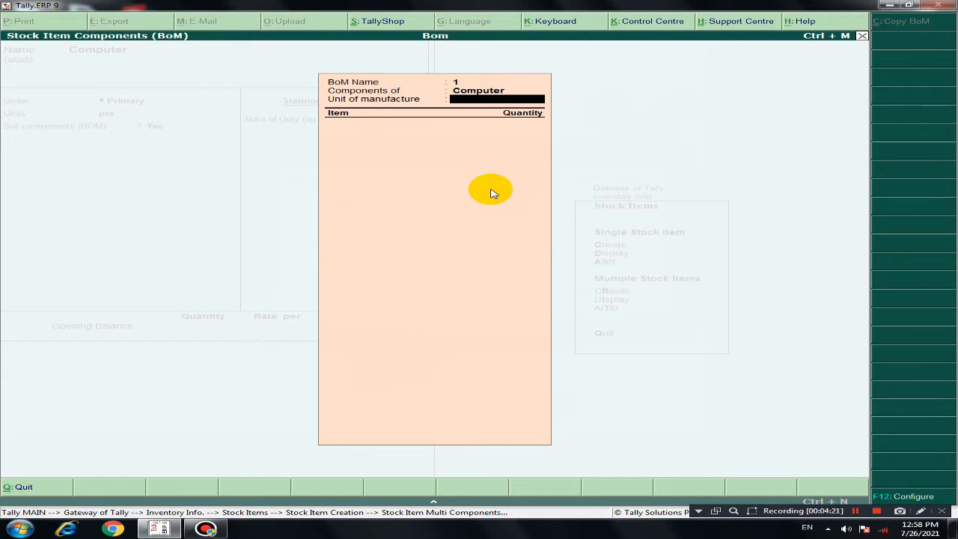
{"action": "type", "text": "1"}
{"action": "key", "text": "Return"}
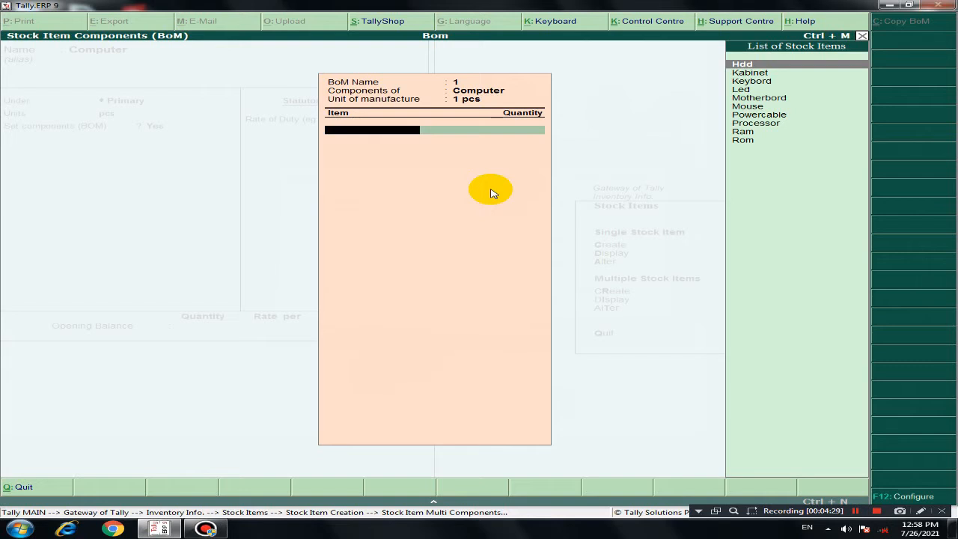
{"action": "key", "text": "BackSpace"}
{"action": "key", "text": "BackSpace"}
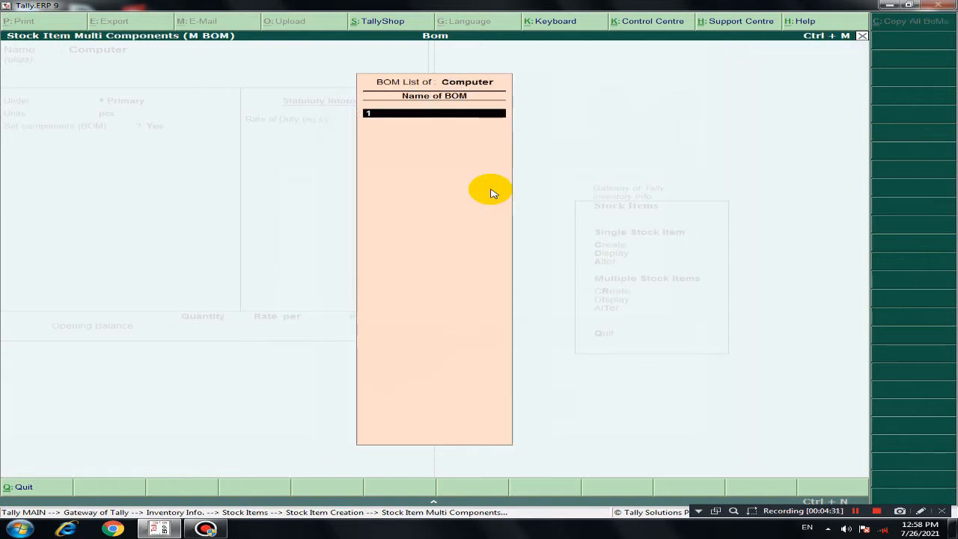
{"action": "type", "text": "Computer"}
{"action": "key", "text": "Return"}
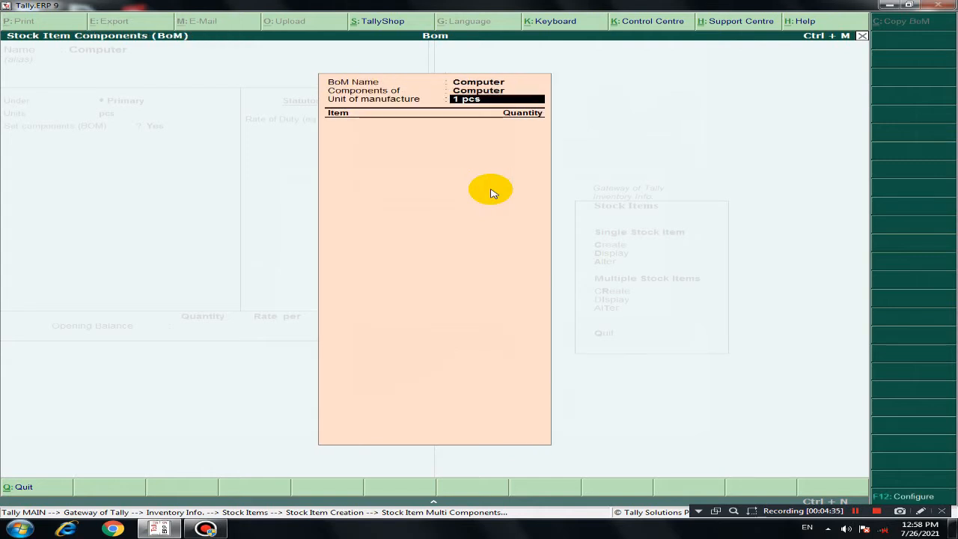
{"action": "key", "text": "Return"}
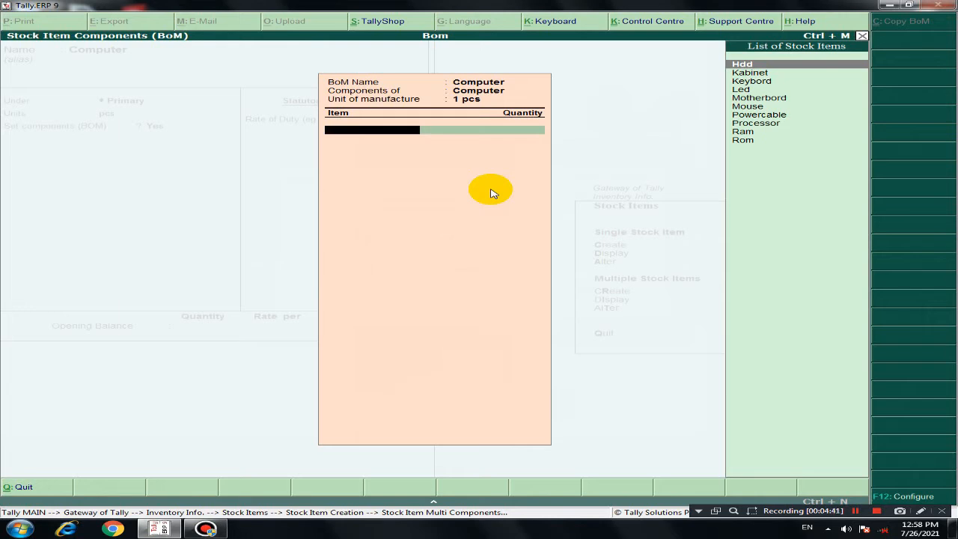
Step: Add Hdd and Kabinet to the Computer BOM with a quantity of 1 pcs each
{"action": "key", "text": "Return"}
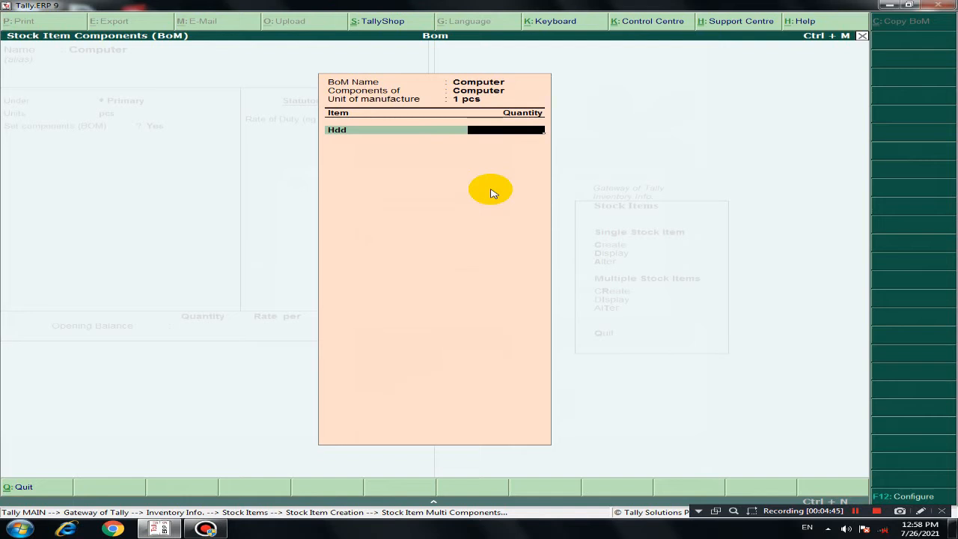
{"action": "type", "text": "1"}
{"action": "key", "text": "Return"}
{"action": "key", "text": "Down"}
{"action": "key", "text": "Down"}
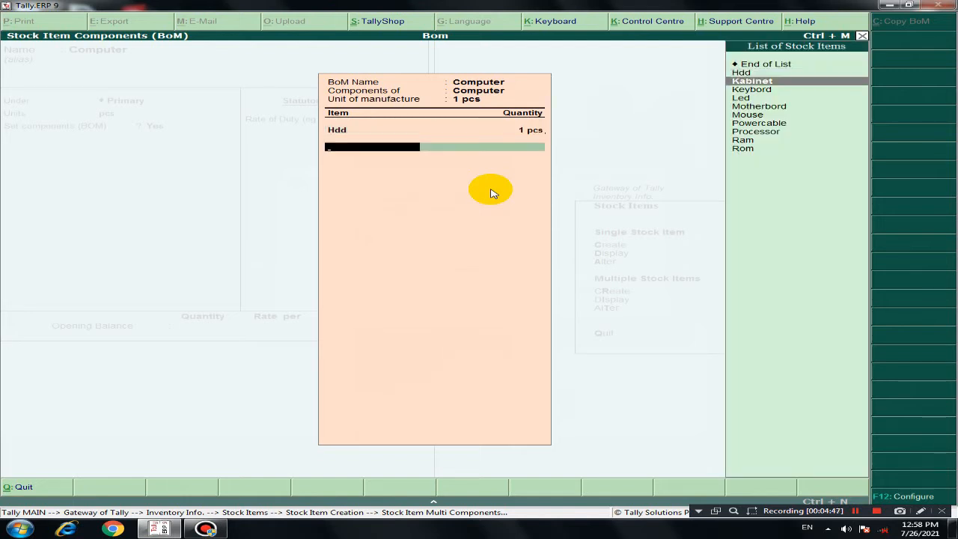
{"action": "key", "text": "Return"}
{"action": "type", "text": "1"}
{"action": "key", "text": "Return"}
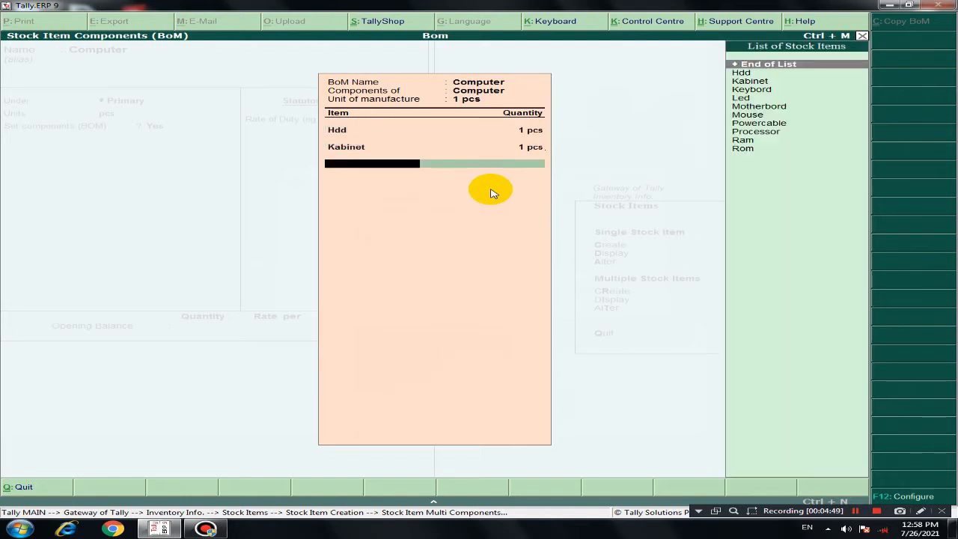
Step: Add Keybord to the Computer BOM with a quantity of 1 pcs
{"action": "key", "text": "Down"}
{"action": "key", "text": "Down"}
{"action": "key", "text": "Down"}
{"action": "key", "text": "Return"}
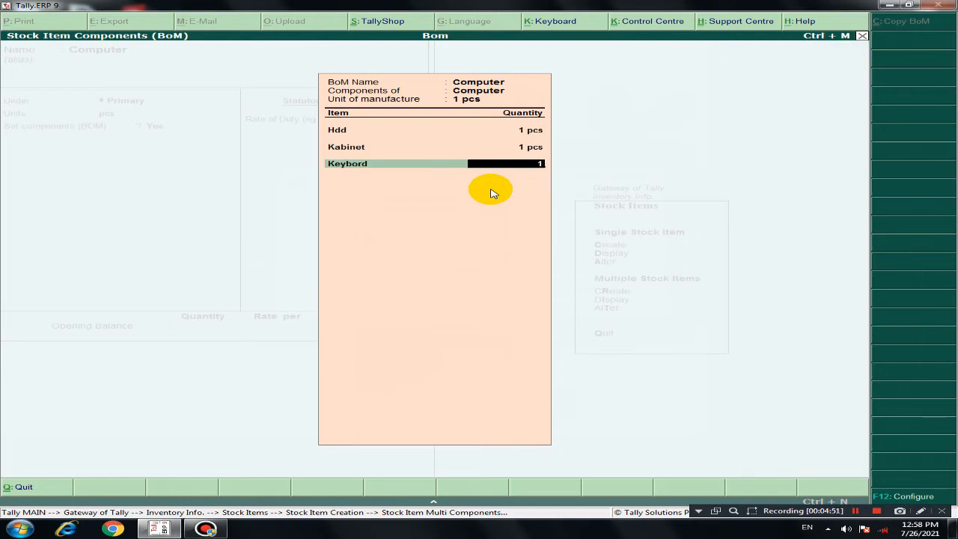
{"action": "type", "text": "1"}
{"action": "key", "text": "Return"}
Step: Add Led to the Computer BOM with a quantity of 1 pcs
{"action": "key", "text": "Down"}
{"action": "key", "text": "Down"}
{"action": "key", "text": "Down"}
{"action": "key", "text": "Down"}
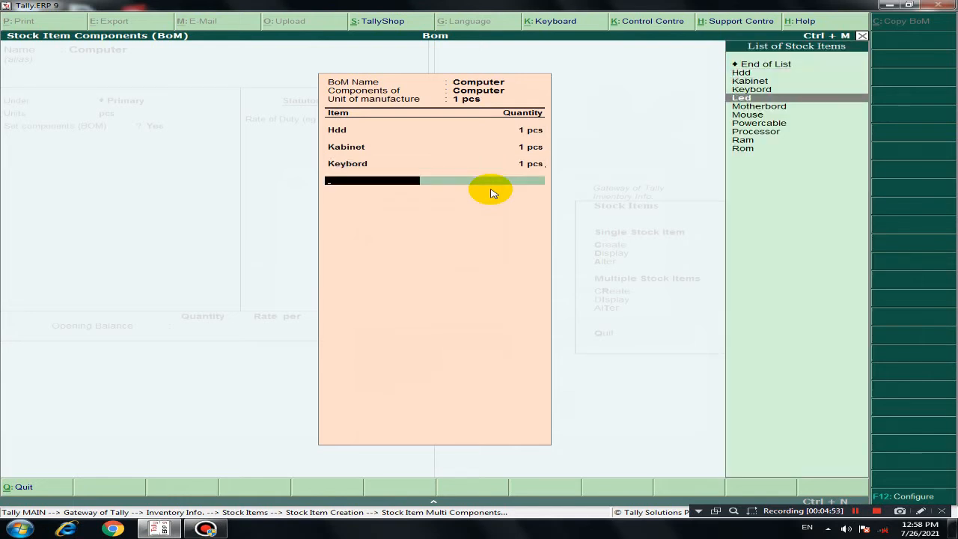
{"action": "key", "text": "Return"}
{"action": "type", "text": "1"}
{"action": "key", "text": "Return"}
Step: Add Motherbord to the Computer BOM with a quantity of 1 pcs
{"action": "key", "text": "Down"}
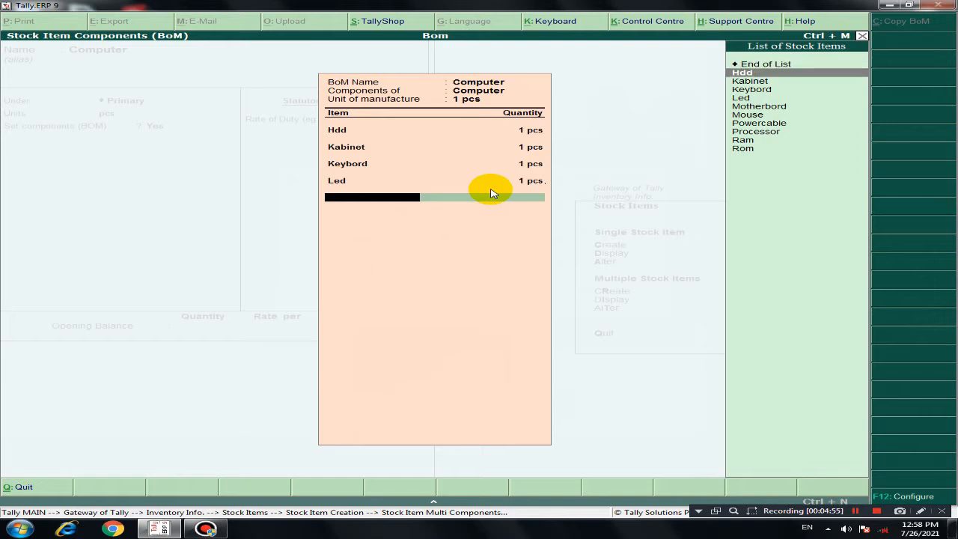
{"action": "key", "text": "Down"}
{"action": "key", "text": "Down"}
{"action": "key", "text": "Down"}
{"action": "key", "text": "Down"}
{"action": "key", "text": "Return"}
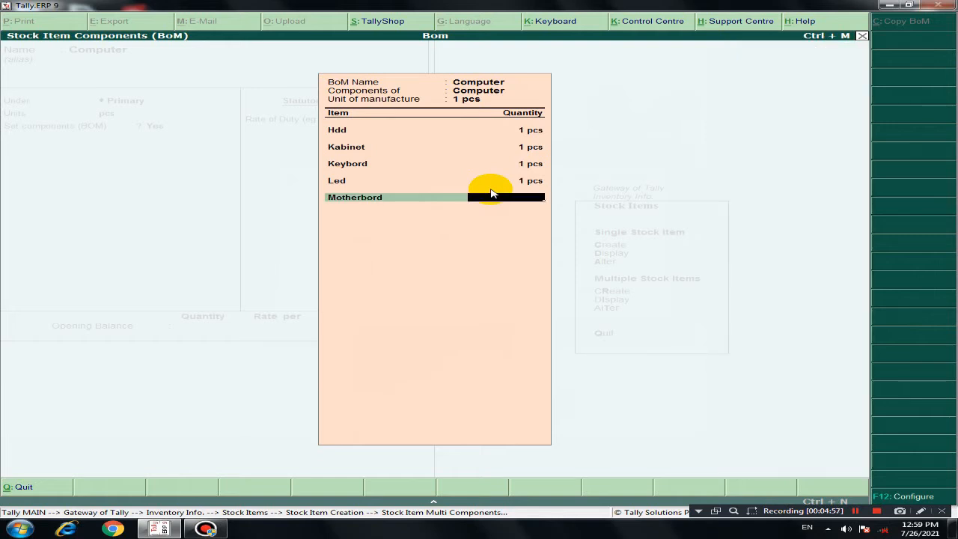
{"action": "type", "text": "1"}
{"action": "key", "text": "Return"}
Step: Add Mouse to the Computer BOM with a quantity of 1 pcs
{"action": "key", "text": "Down"}
{"action": "key", "text": "Down"}
{"action": "key", "text": "Down"}
{"action": "key", "text": "Down"}
{"action": "key", "text": "Down"}
{"action": "key", "text": "Down"}
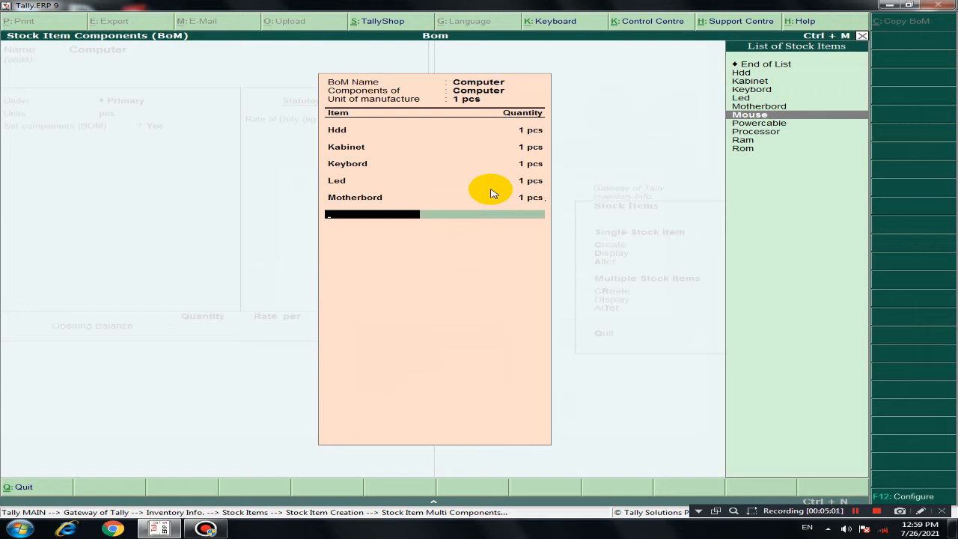
{"action": "key", "text": "Return"}
{"action": "type", "text": "1"}
{"action": "key", "text": "Return"}
Step: Add Powercable to the Computer BOM with a quantity of 1 pcs
{"action": "key", "text": "Down"}
{"action": "key", "text": "Down"}
{"action": "key", "text": "Down"}
{"action": "key", "text": "Down"}
{"action": "key", "text": "Down"}
{"action": "key", "text": "Down"}
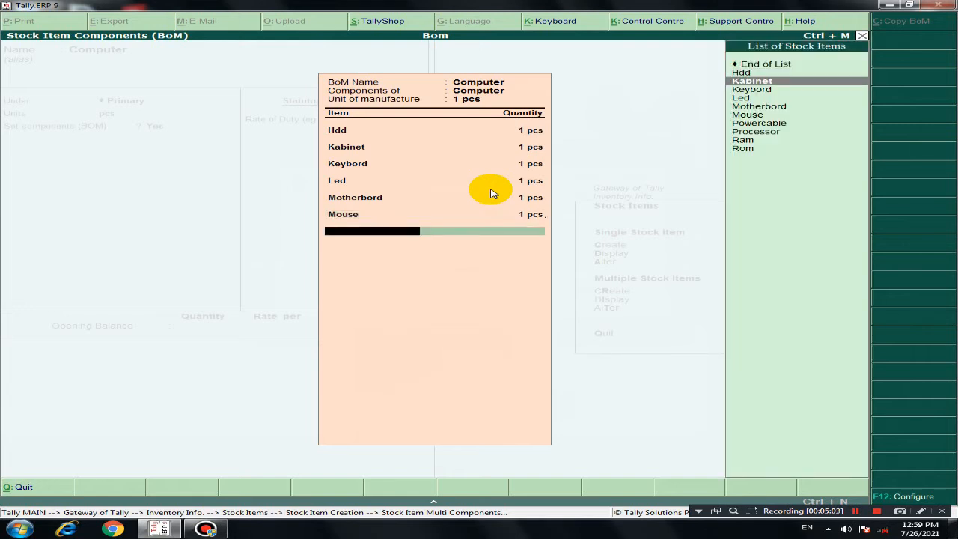
{"action": "key", "text": "Down"}
{"action": "key", "text": "Return"}
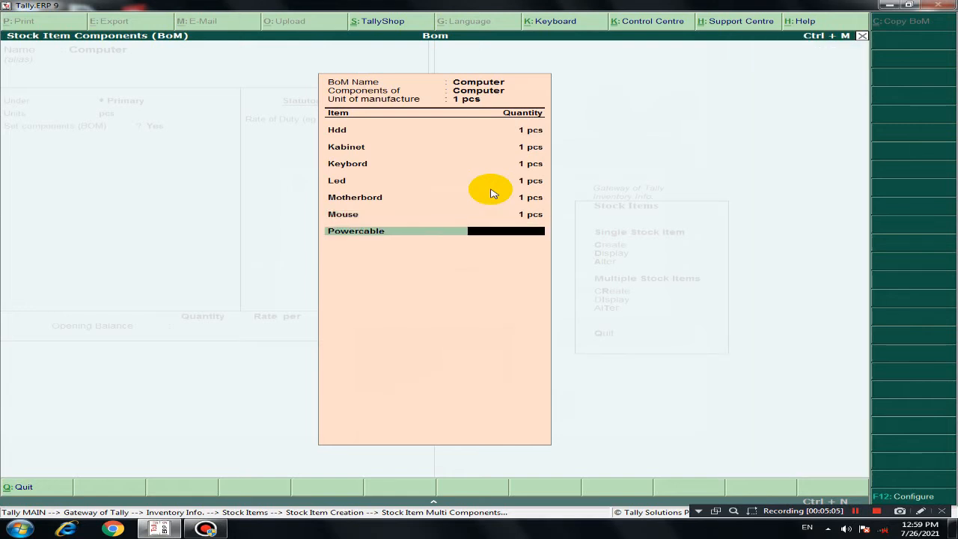
{"action": "type", "text": "1"}
{"action": "key", "text": "Return"}
Step: Add Processor to the Computer BOM with a quantity of 1 pcs
{"action": "key", "text": "Down"}
{"action": "key", "text": "Down"}
{"action": "key", "text": "Down"}
{"action": "key", "text": "Down"}
{"action": "key", "text": "Down"}
{"action": "key", "text": "Down"}
{"action": "key", "text": "Down"}
{"action": "key", "text": "Down"}
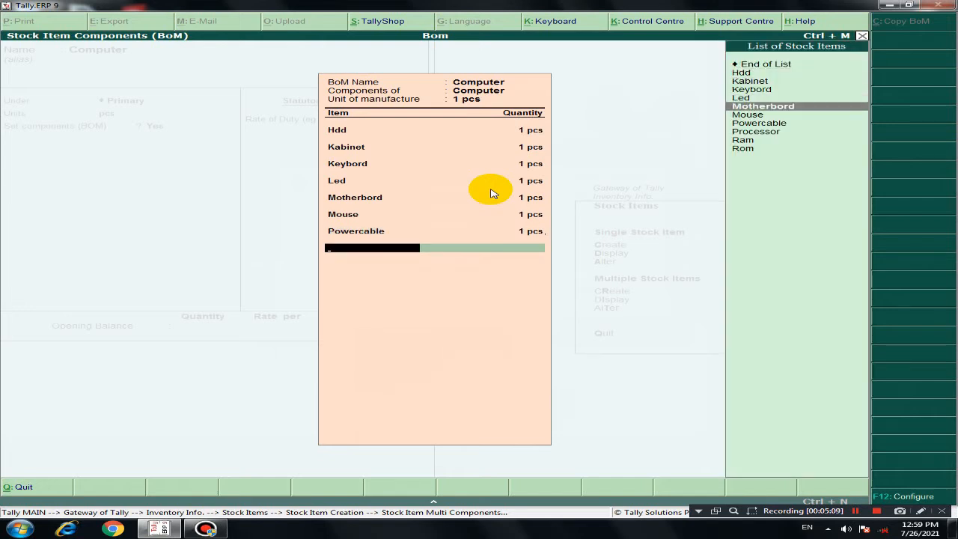
{"action": "key", "text": "Return"}
{"action": "type", "text": "1"}
{"action": "key", "text": "Return"}
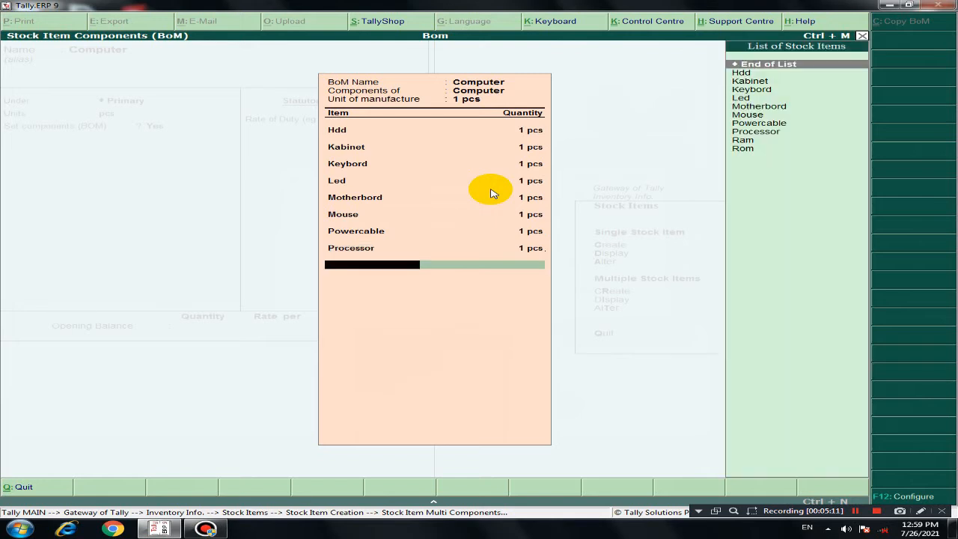
Step: Add Ram to the Computer BOM with a quantity of 1 pcs
{"action": "key", "text": "Down"}
{"action": "key", "text": "Down"}
{"action": "key", "text": "Down"}
{"action": "key", "text": "Down"}
Step: Add Rom to the Computer BOM with a quantity of 1 pcs
{"action": "key", "text": "Down"}
{"action": "key", "text": "Down"}
{"action": "key", "text": "Down"}
{"action": "key", "text": "Down"}
{"action": "key", "text": "Down"}
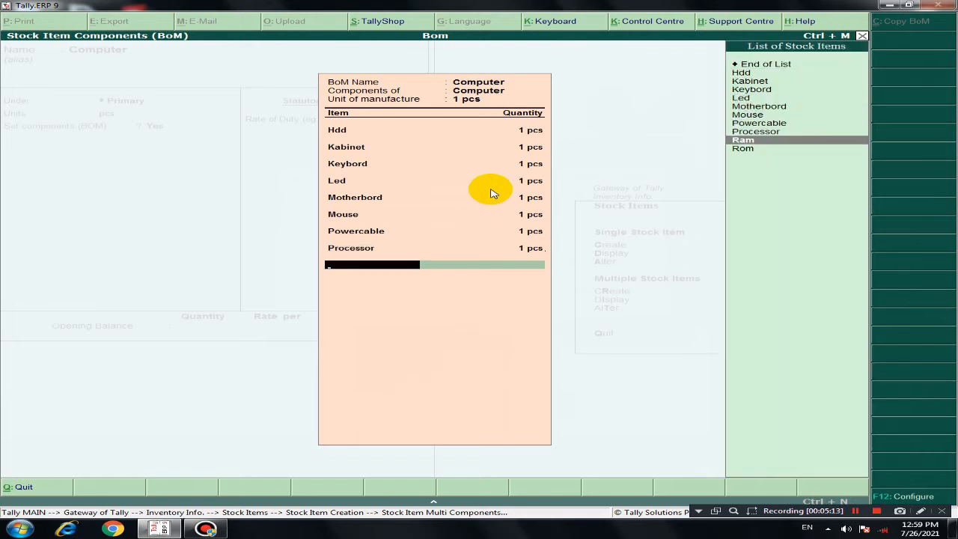
{"action": "key", "text": "Return"}
{"action": "type", "text": "1"}
{"action": "key", "text": "Return"}
{"action": "key", "text": "Down"}
{"action": "key", "text": "Down"}
{"action": "key", "text": "Down"}
{"action": "key", "text": "Down"}
{"action": "key", "text": "Down"}
{"action": "key", "text": "Down"}
{"action": "key", "text": "Down"}
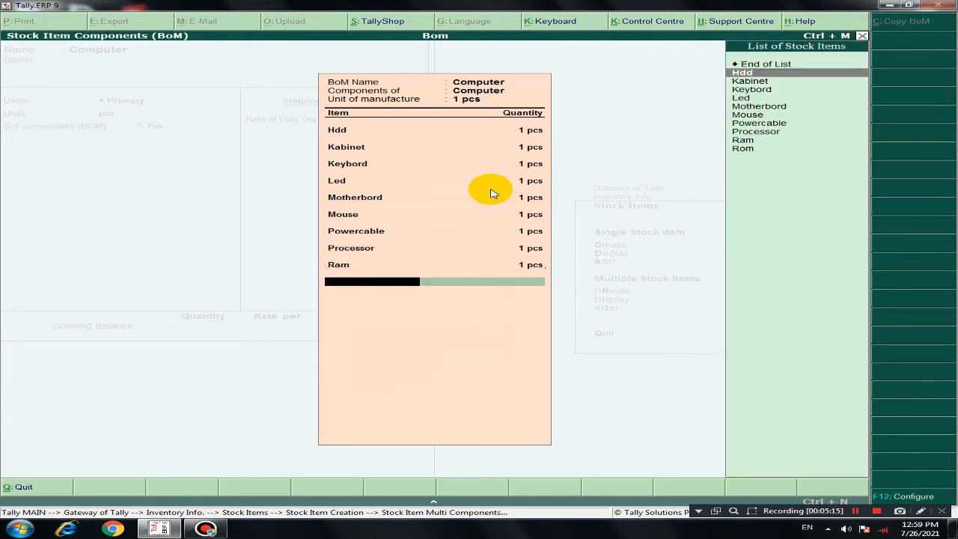
{"action": "key", "text": "Down"}
{"action": "key", "text": "Down"}
{"action": "key", "text": "Down"}
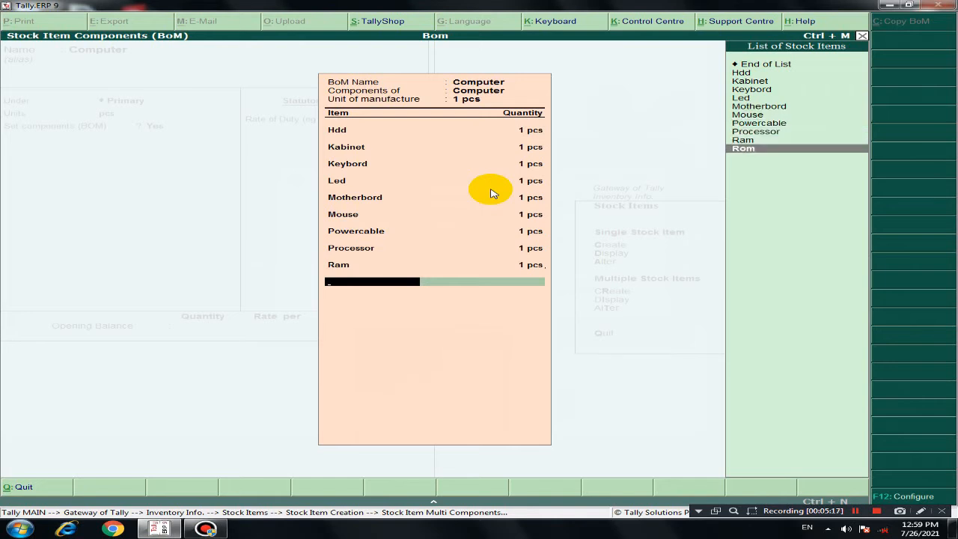
{"action": "key", "text": "Return"}
{"action": "type", "text": "1"}
{"action": "key", "text": "Return"}
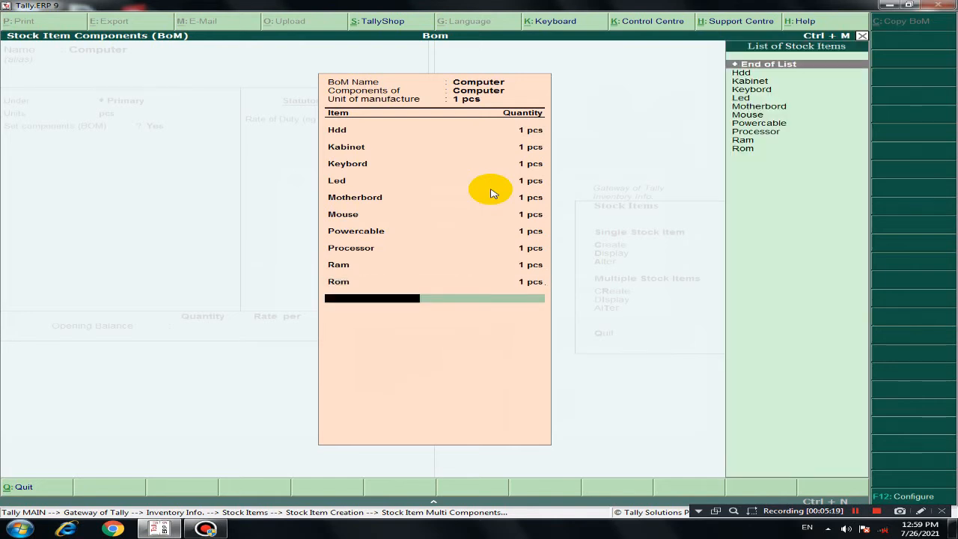
Step: End the BOM component list and save the Computer stock item with no opening balance
{"action": "key", "text": "Return"}
{"action": "key", "text": "Return"}
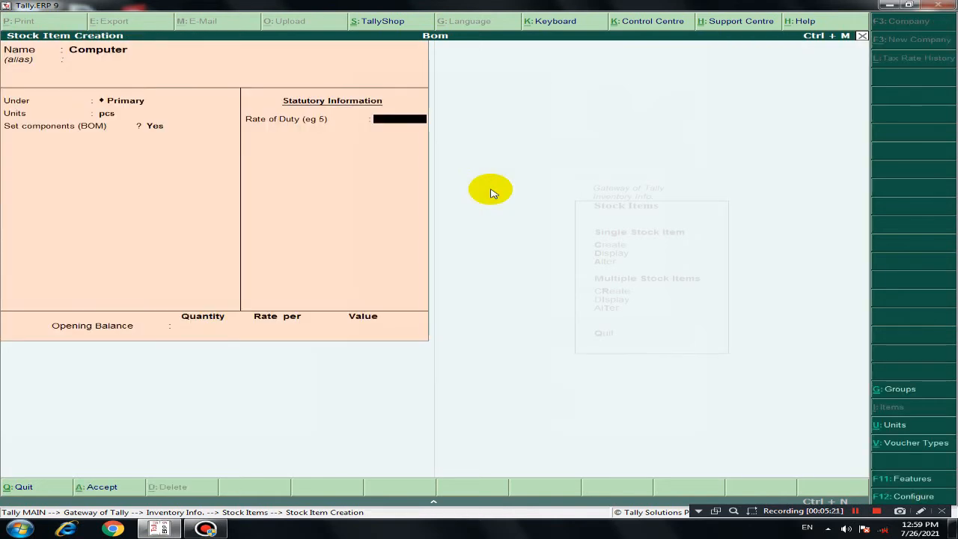
{"action": "key", "text": "Return"}
{"action": "key", "text": "Return"}
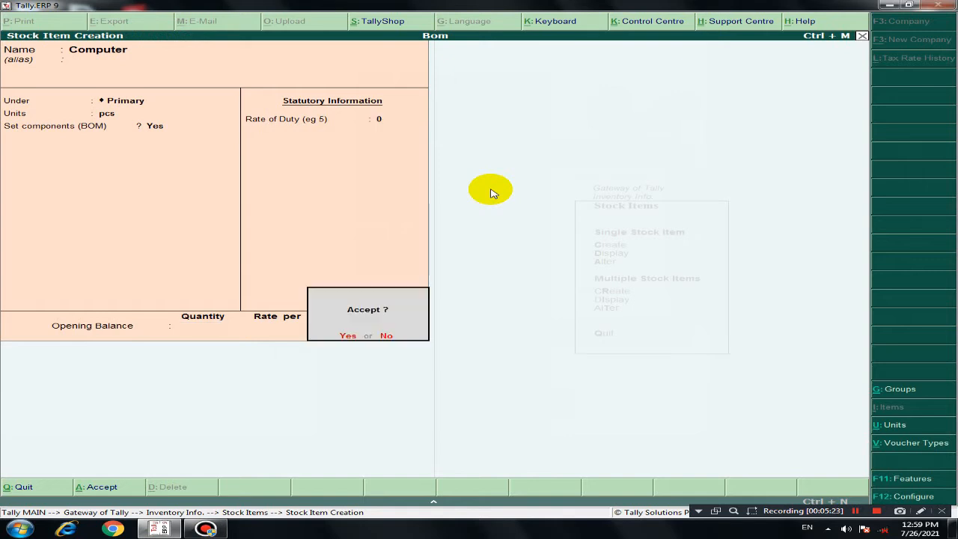
{"action": "key", "text": "y"}
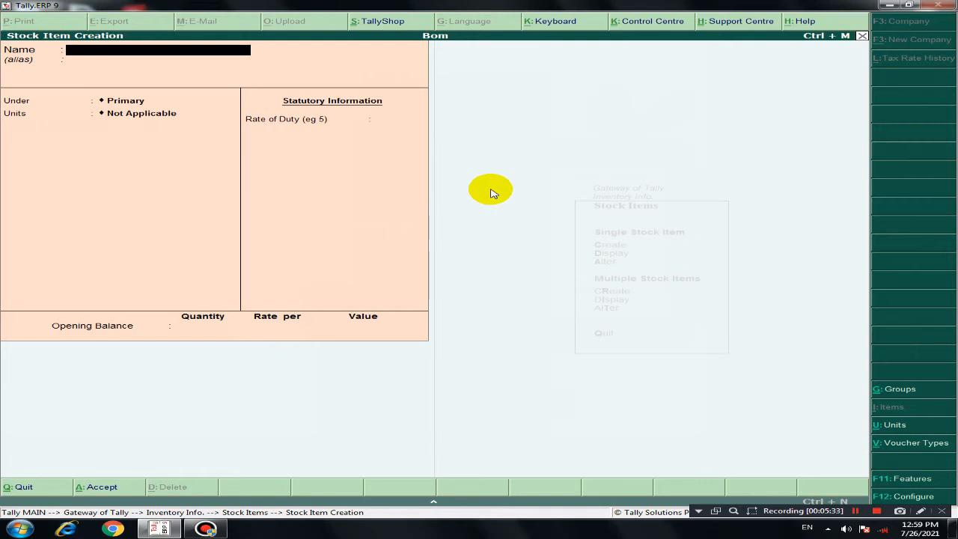
Step: Quit stock item creation, return to the Gateway of Tally and open a purchase voucher under Accounting Vouchers
{"action": "key", "text": "Escape"}
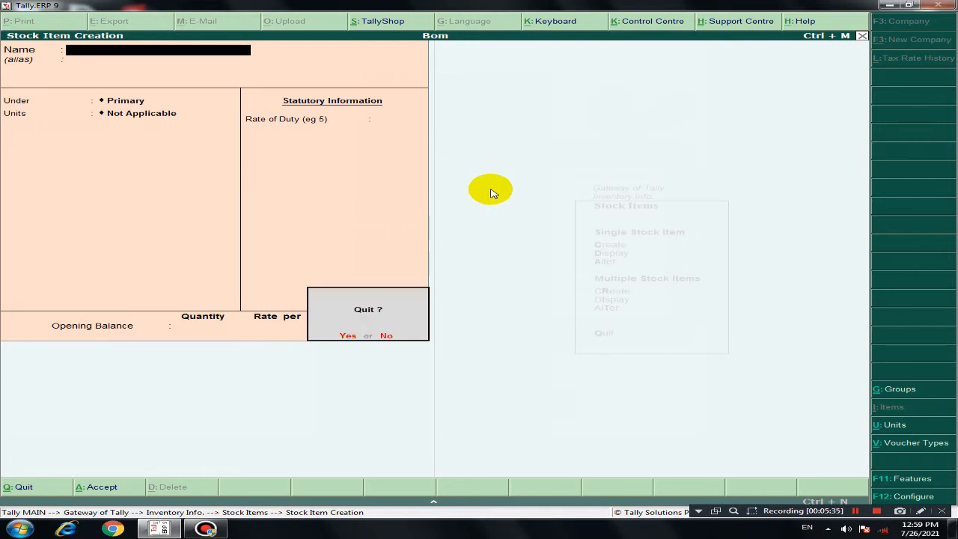
{"action": "key", "text": "y"}
{"action": "key", "text": "Escape"}
{"action": "key", "text": "Escape"}
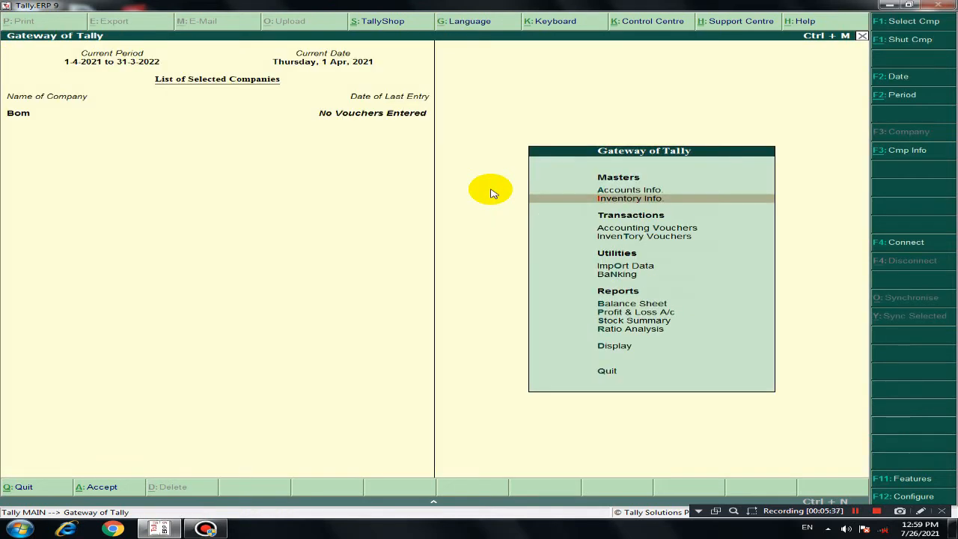
{"action": "key", "text": "Down"}
{"action": "key", "text": "Down"}
{"action": "key", "text": "Up"}
{"action": "key", "text": "Return"}
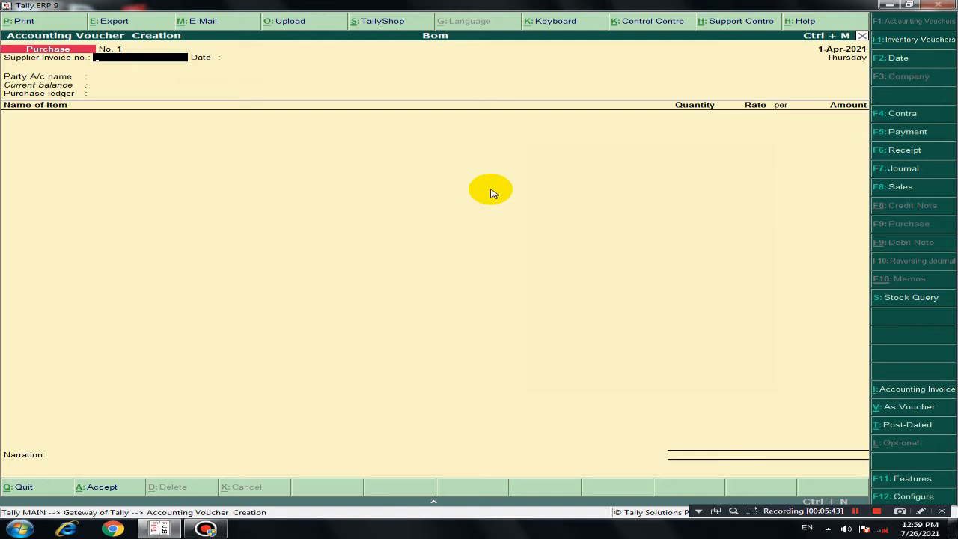
Step: Leave the supplier invoice number and date blank and choose Cash as the party account of the purchase voucher
{"action": "key", "text": "Return"}
{"action": "key", "text": "Return"}
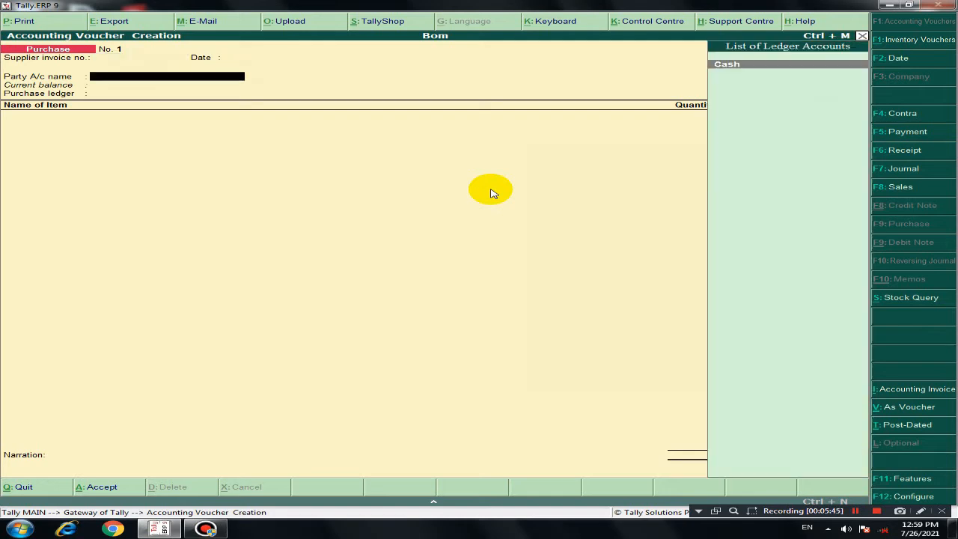
{"action": "key", "text": "Return"}
{"action": "key", "text": "Return"}
{"action": "key", "text": "Return"}
{"action": "key", "text": "Return"}
{"action": "key", "text": "Return"}
{"action": "key", "text": "Return"}
{"action": "key", "text": "Return"}
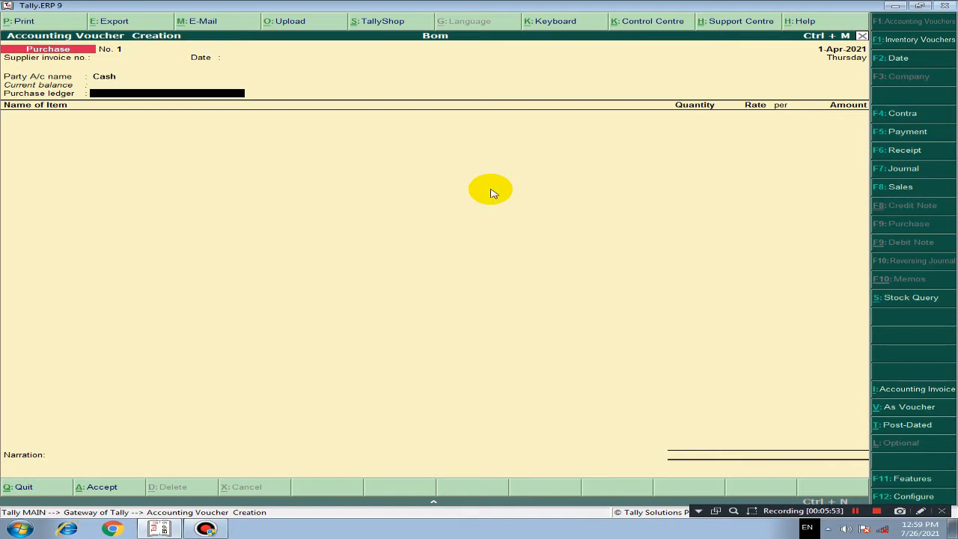
Step: Create a ledger named Purchase under Purchase Accounts and use it as the voucher's purchase ledger
{"action": "key", "text": "alt+c"}
{"action": "type", "text": "Purchase"}
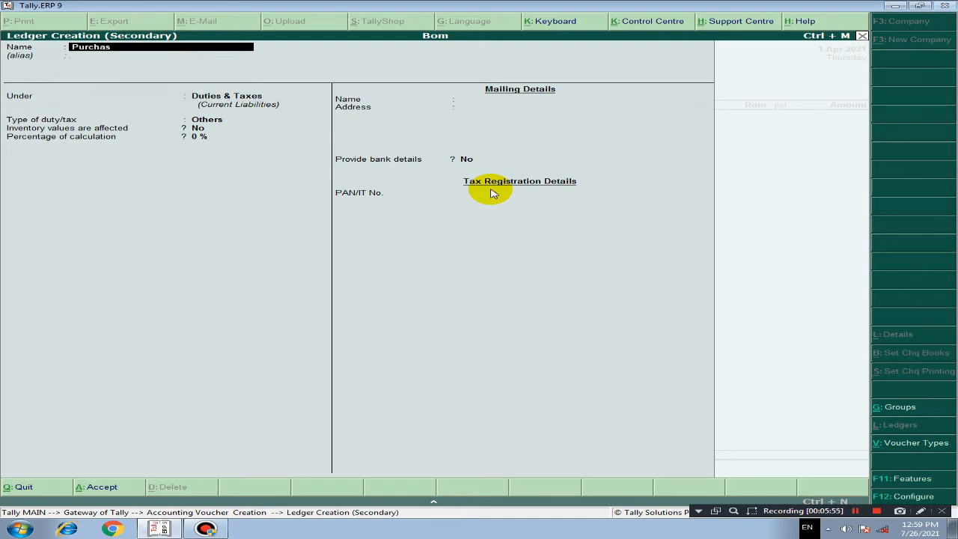
{"action": "key", "text": "Return"}
{"action": "key", "text": "Return"}
{"action": "type", "text": "P"}
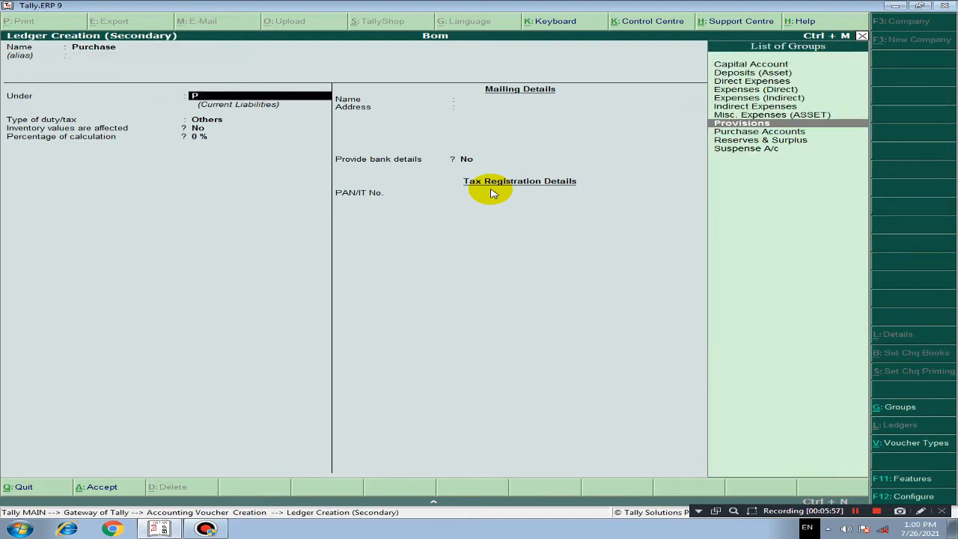
{"action": "key", "text": "Down"}
{"action": "key", "text": "Return"}
{"action": "key", "text": "Return"}
{"action": "key", "text": "Return"}
{"action": "key", "text": "Return"}
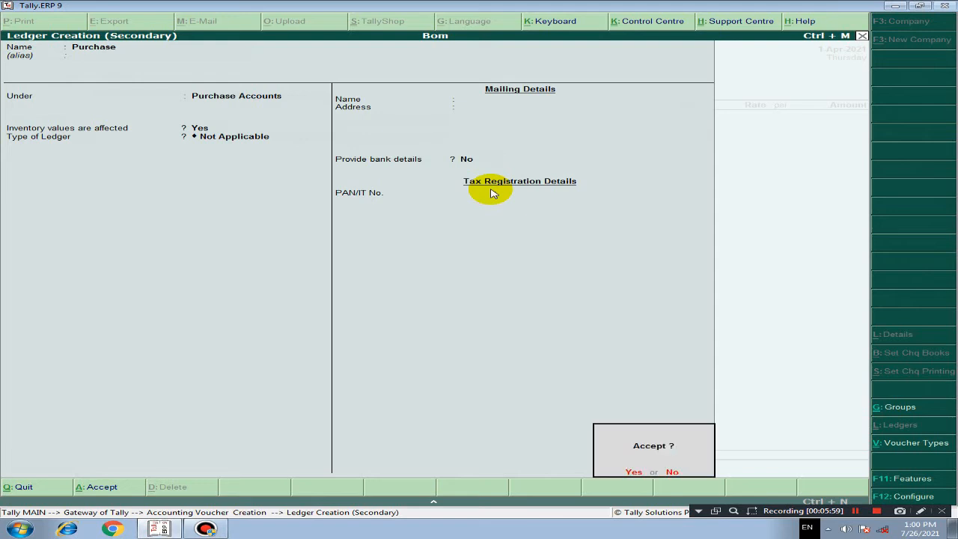
{"action": "key", "text": "Return"}
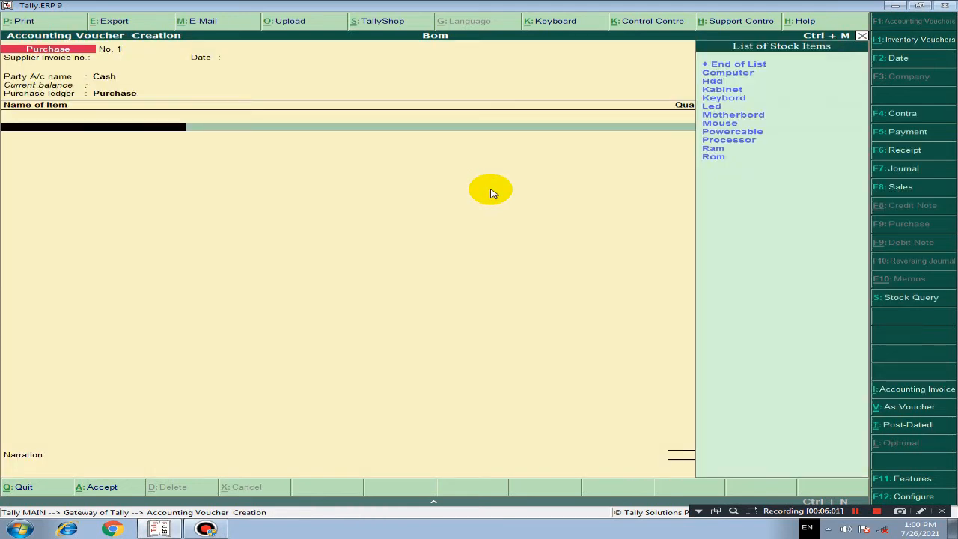
Step: Add Hdd to the purchase voucher with a quantity of 1 pcs at a rate of 4,500
{"action": "key", "text": "Down"}
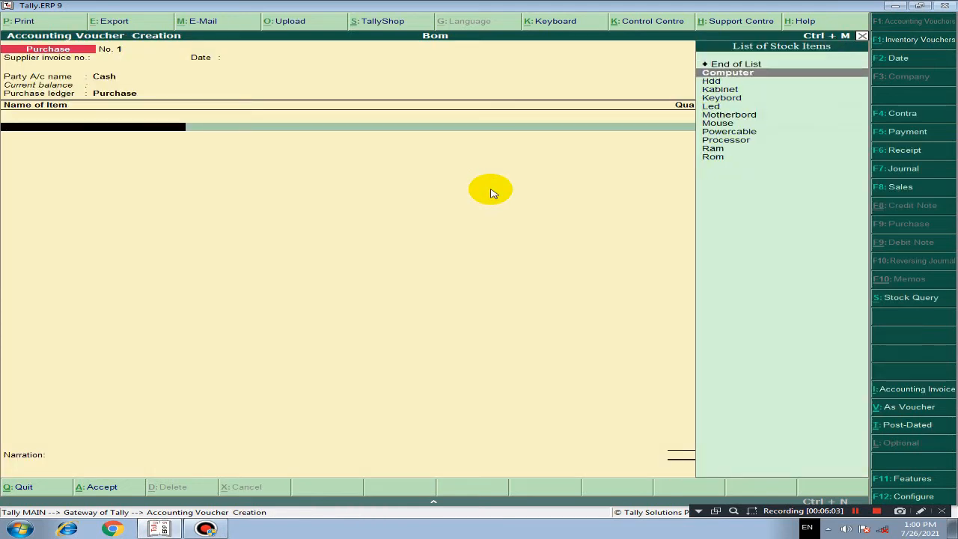
{"action": "key", "text": "Down"}
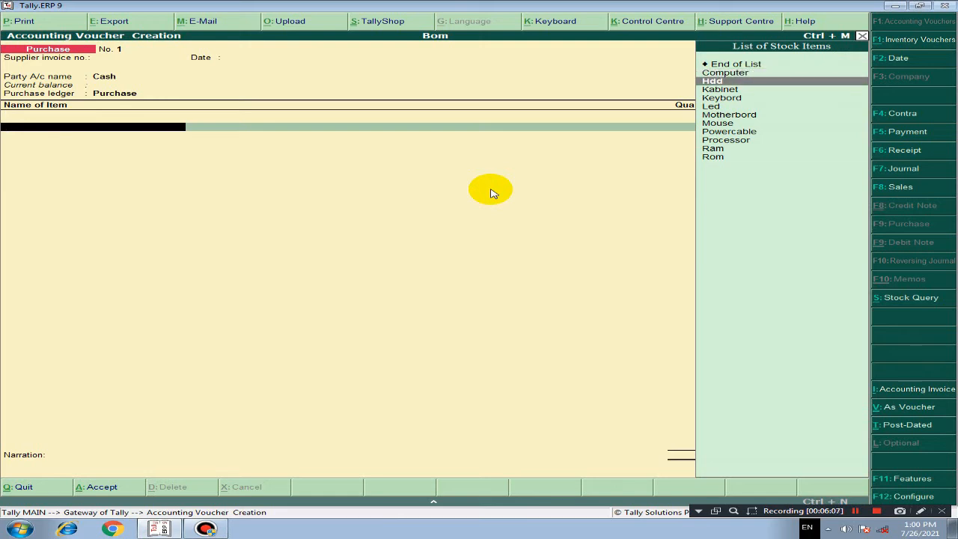
{"action": "key", "text": "Return"}
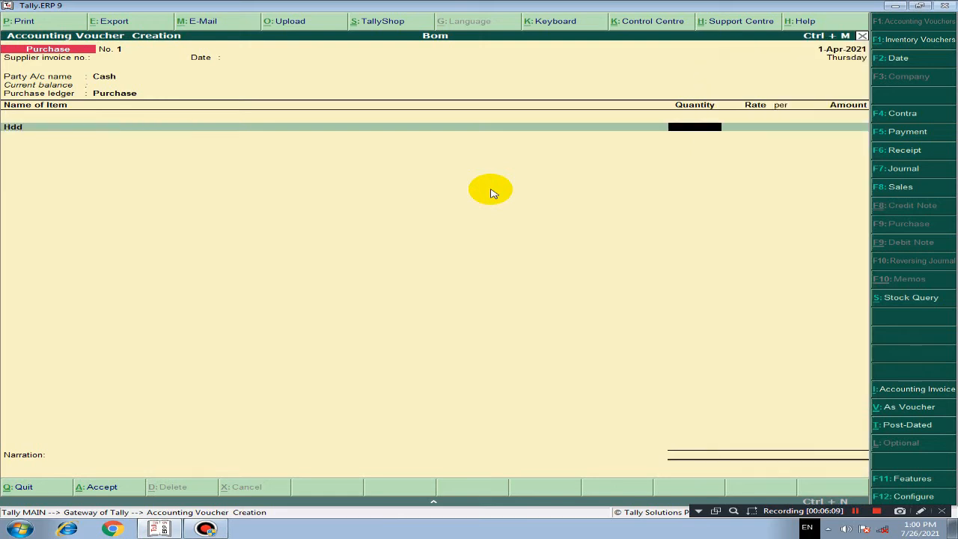
{"action": "type", "text": "1"}
{"action": "key", "text": "Return"}
{"action": "type", "text": "4,5"}
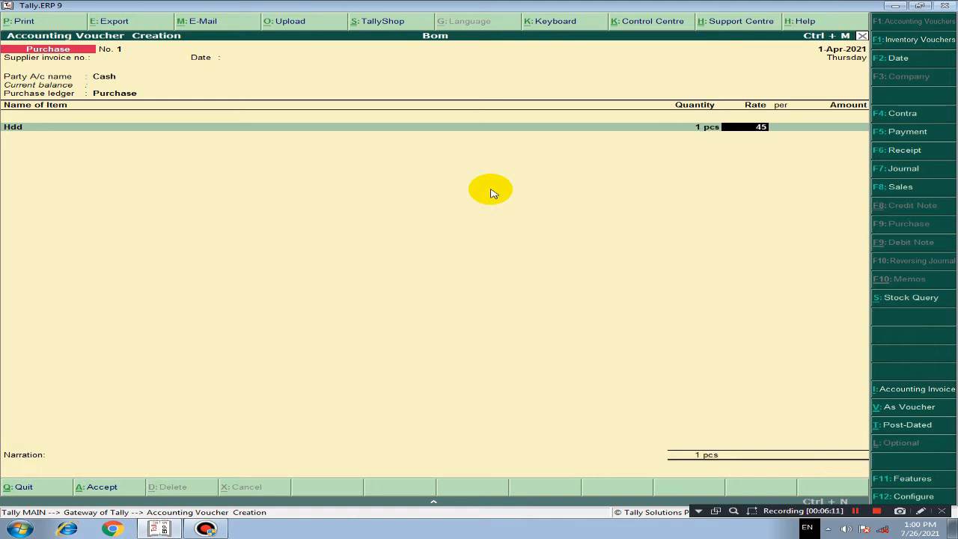
{"action": "type", "text": "00"}
{"action": "key", "text": "Return"}
{"action": "key", "text": "Return"}
{"action": "key", "text": "Return"}
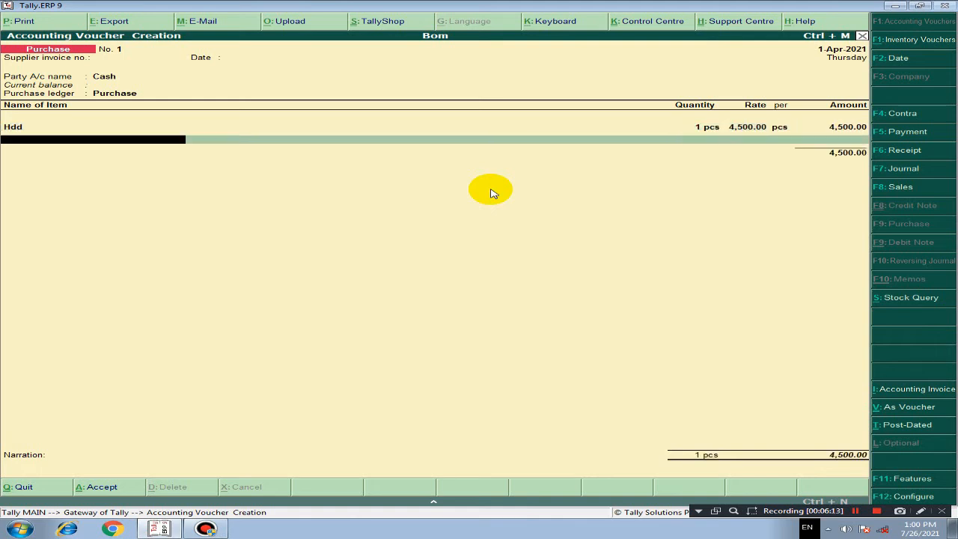
Step: Add Kabinet to the purchase voucher with a quantity of 1 pcs at a rate of 950
{"action": "key", "text": "Down"}
{"action": "key", "text": "Down"}
{"action": "key", "text": "Down"}
{"action": "key", "text": "Return"}
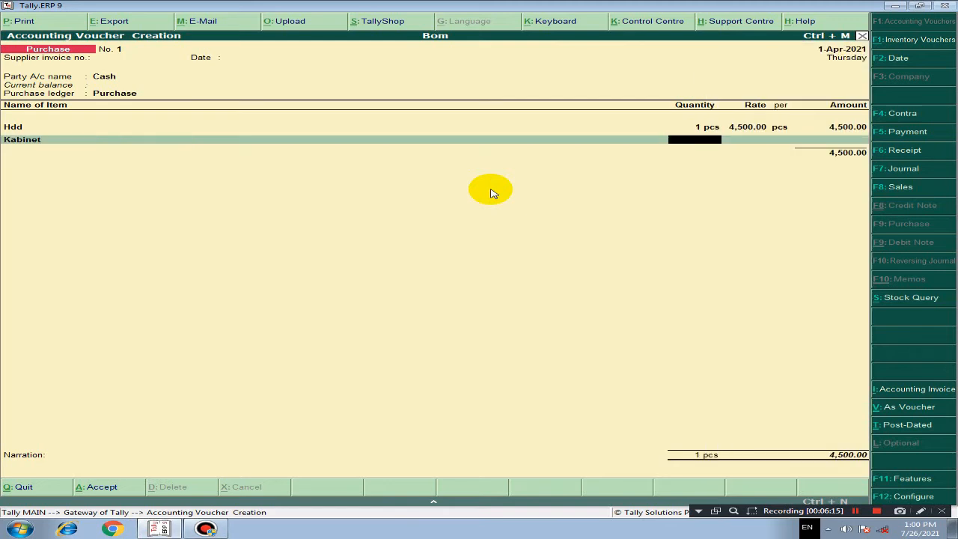
{"action": "key", "text": "Return"}
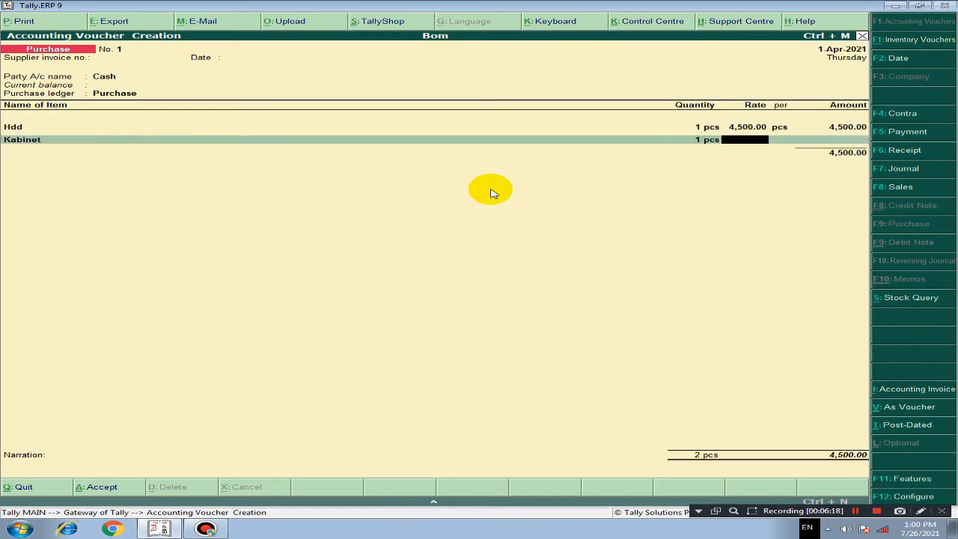
{"action": "type", "text": "950"}
{"action": "key", "text": "Return"}
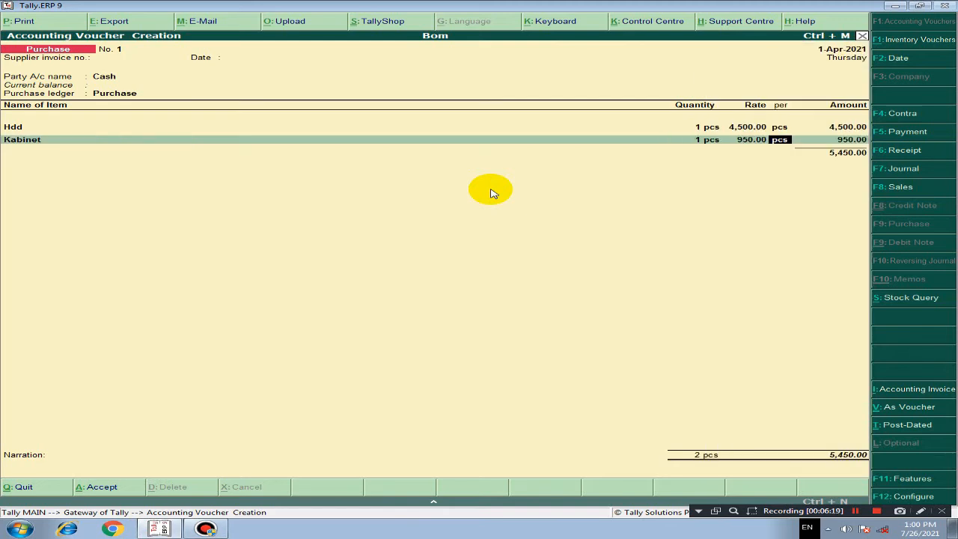
{"action": "key", "text": "Return"}
{"action": "key", "text": "Return"}
Step: Add Keybord to the purchase voucher with a quantity of 1 pcs at a rate of 450
{"action": "key", "text": "Down"}
{"action": "key", "text": "Down"}
{"action": "key", "text": "Down"}
{"action": "key", "text": "Down"}
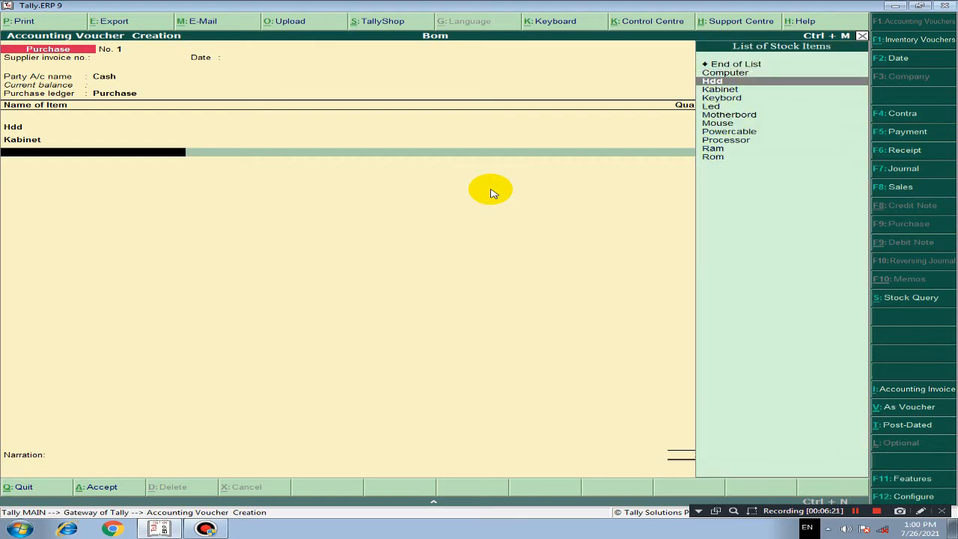
{"action": "key", "text": "Return"}
{"action": "type", "text": "250"}
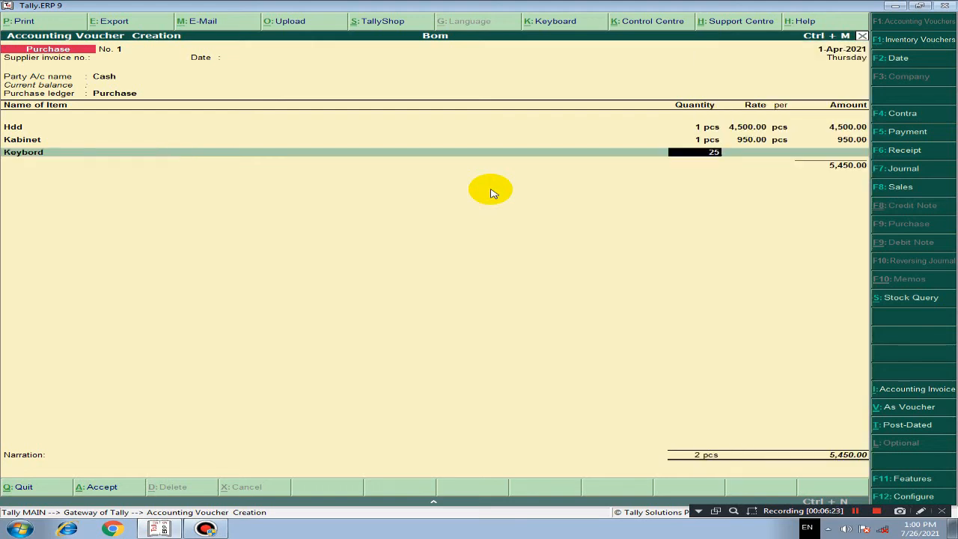
{"action": "key", "text": "Return"}
{"action": "key", "text": "BackSpace"}
{"action": "type", "text": "1"}
{"action": "key", "text": "Return"}
{"action": "type", "text": "450"}
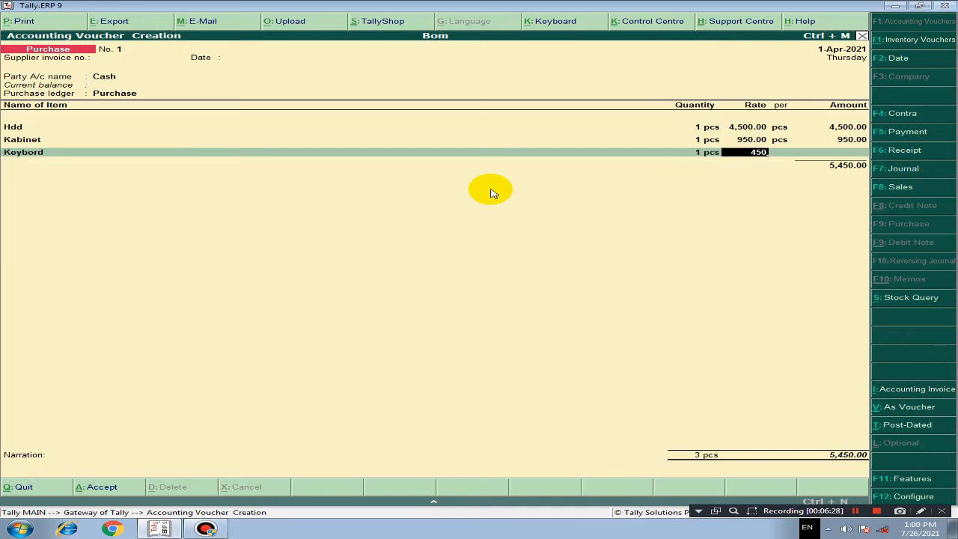
{"action": "key", "text": "Return"}
Step: Add Led to the purchase voucher with a quantity of 1 pcs at a rate of 7,500
{"action": "key", "text": "Return"}
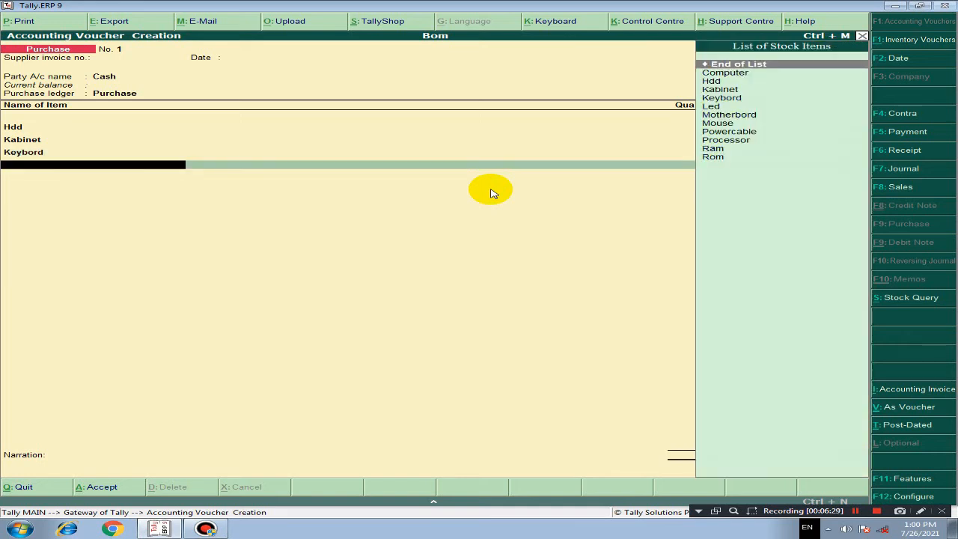
{"action": "key", "text": "Down"}
{"action": "key", "text": "Down"}
{"action": "key", "text": "Down"}
{"action": "key", "text": "Down"}
{"action": "key", "text": "Down"}
{"action": "key", "text": "Return"}
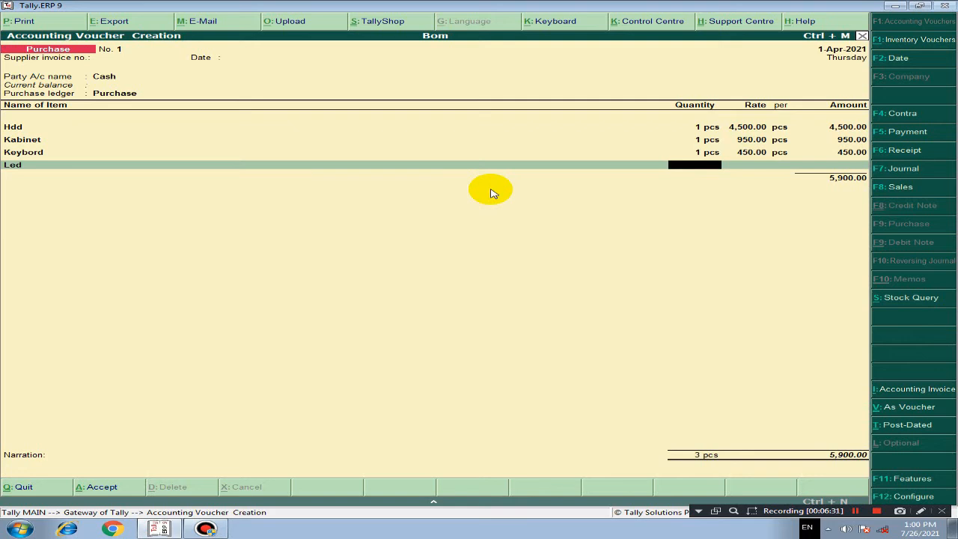
{"action": "type", "text": "1"}
{"action": "key", "text": "Return"}
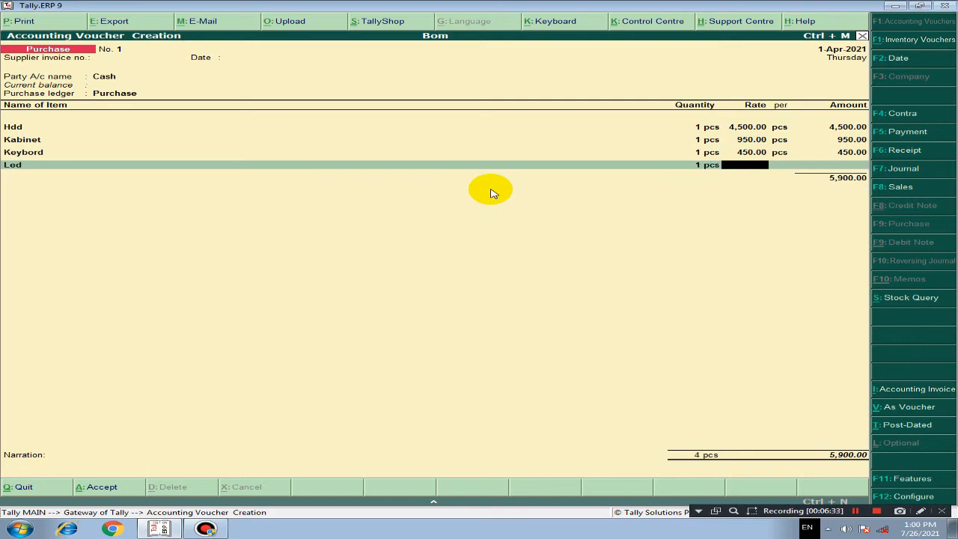
{"action": "type", "text": "7,500"}
{"action": "key", "text": "Return"}
{"action": "key", "text": "Return"}
Step: Add Motherbord to the purchase voucher with a quantity of 1 pcs at a rate of 3,000
{"action": "key", "text": "Return"}
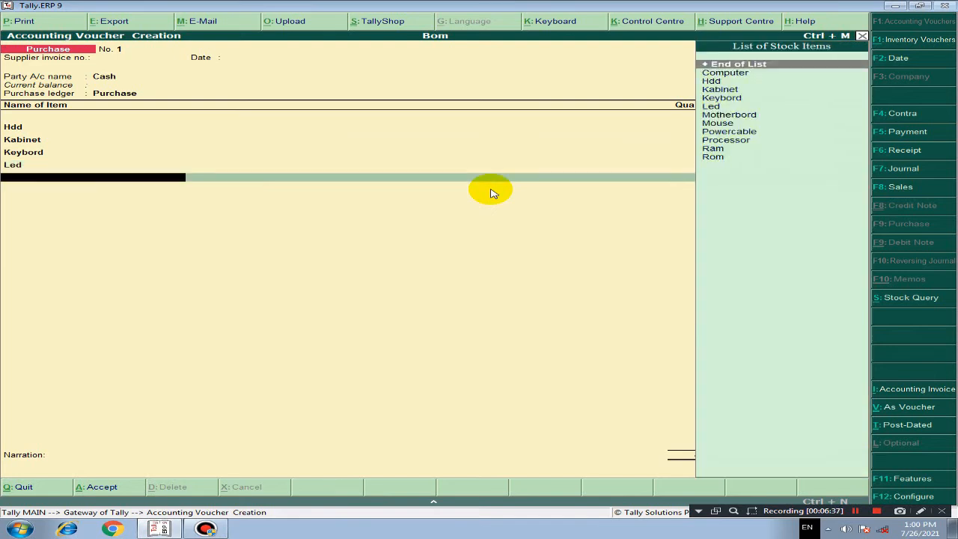
{"action": "key", "text": "Down"}
{"action": "key", "text": "Down"}
{"action": "key", "text": "Down"}
{"action": "key", "text": "Down"}
{"action": "key", "text": "Down"}
{"action": "key", "text": "Down"}
{"action": "key", "text": "Return"}
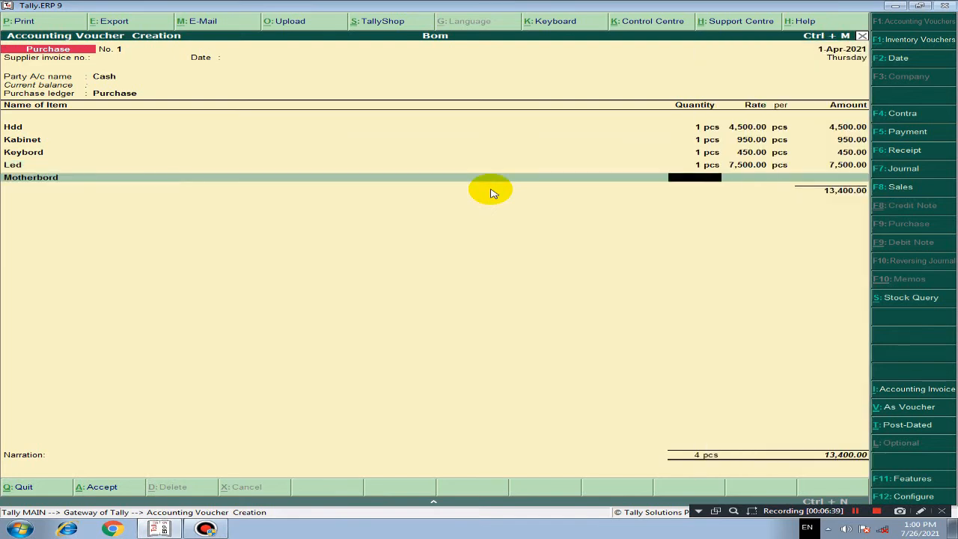
{"action": "type", "text": "1"}
{"action": "key", "text": "Return"}
{"action": "type", "text": "3000"}
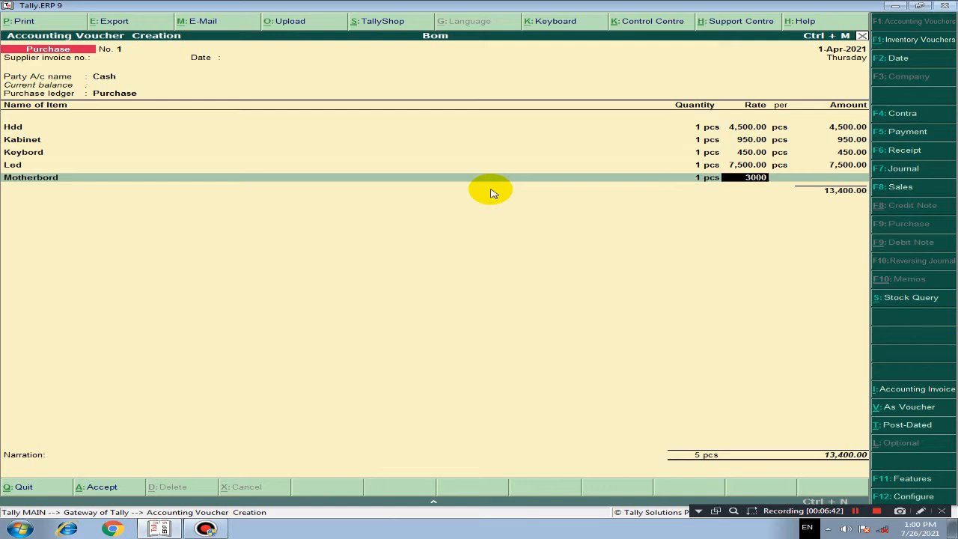
{"action": "key", "text": "Return"}
{"action": "key", "text": "Return"}
{"action": "key", "text": "Return"}
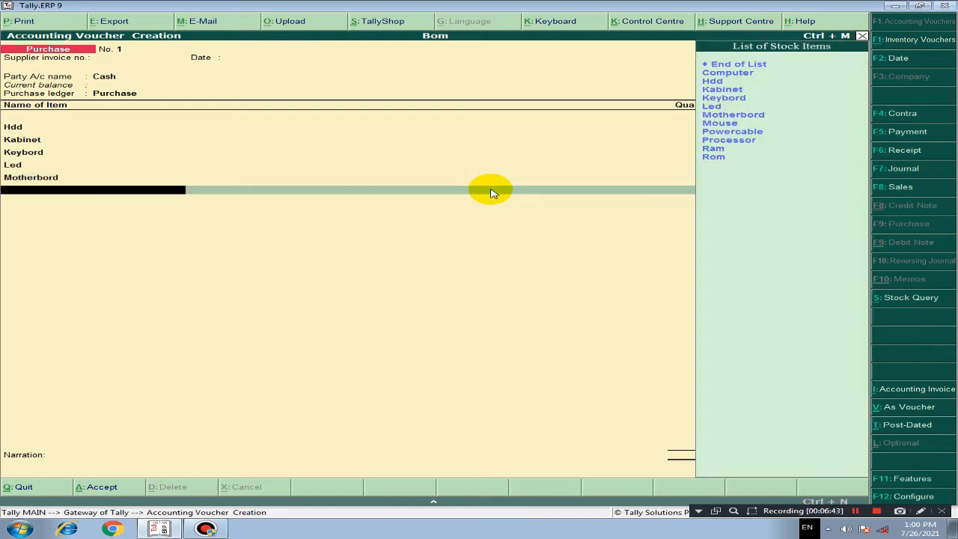
Step: Add Mouse to the purchase voucher with a quantity of 1 pcs at a rate of 250
{"action": "key", "text": "Down"}
{"action": "key", "text": "Down"}
{"action": "key", "text": "Down"}
{"action": "key", "text": "Down"}
{"action": "key", "text": "Down"}
{"action": "key", "text": "Down"}
{"action": "key", "text": "Down"}
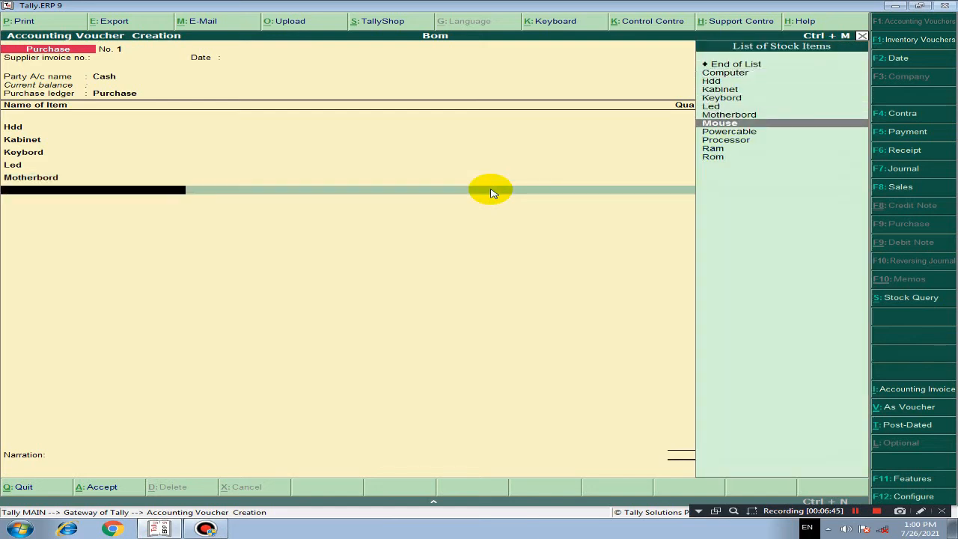
{"action": "key", "text": "Return"}
{"action": "type", "text": "1"}
{"action": "key", "text": "Return"}
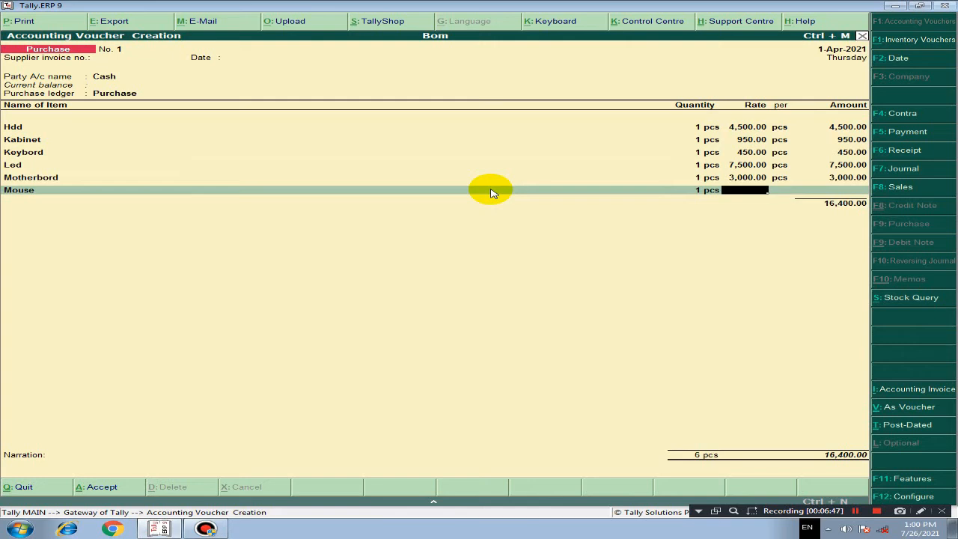
{"action": "type", "text": "250"}
{"action": "key", "text": "Return"}
{"action": "key", "text": "Return"}
{"action": "key", "text": "Return"}
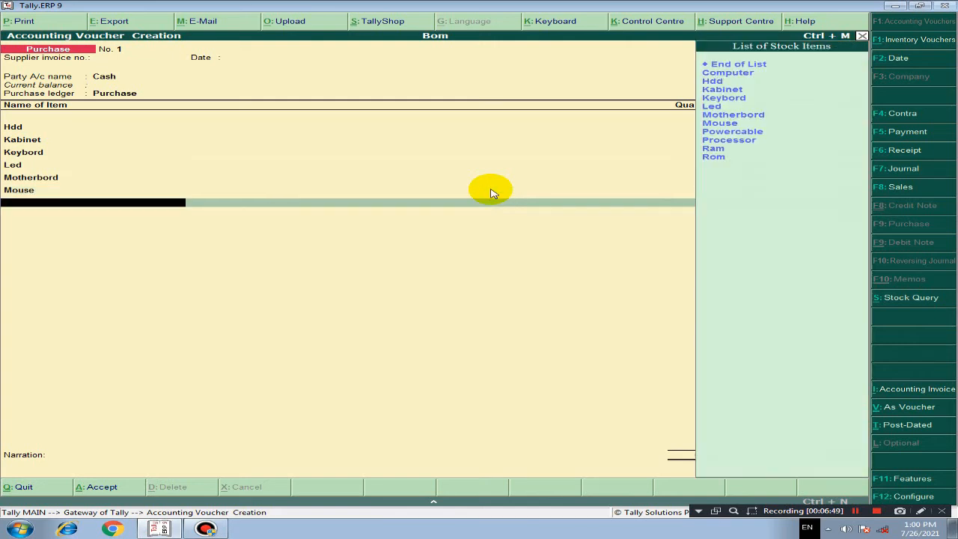
Step: Add Powercable to the purchase voucher with a quantity of 1 pcs at a rate of 150
{"action": "key", "text": "Down"}
{"action": "key", "text": "Down"}
{"action": "key", "text": "Down"}
{"action": "key", "text": "Down"}
{"action": "key", "text": "Down"}
{"action": "key", "text": "Down"}
{"action": "key", "text": "Down"}
{"action": "key", "text": "Down"}
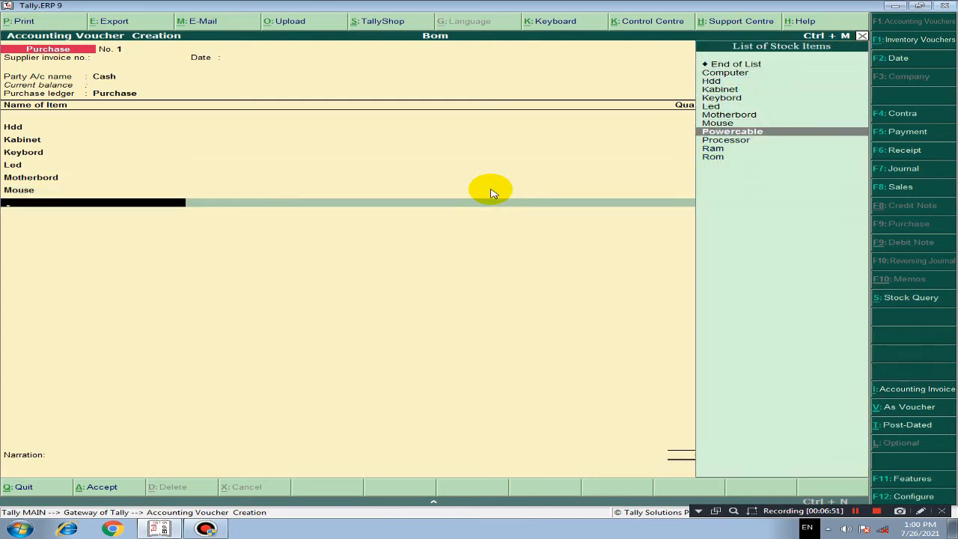
{"action": "key", "text": "Return"}
{"action": "type", "text": "1"}
{"action": "key", "text": "Return"}
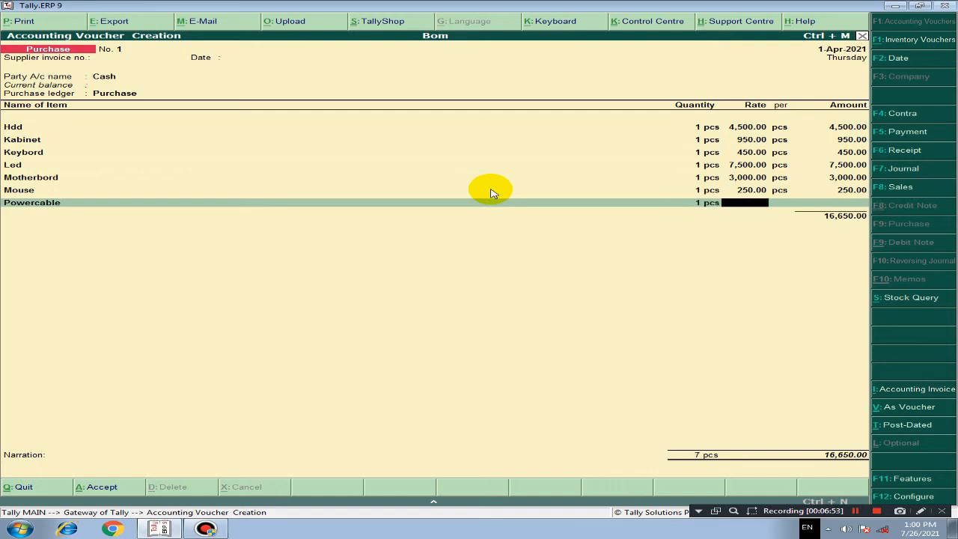
{"action": "type", "text": "150"}
{"action": "key", "text": "Return"}
{"action": "key", "text": "Return"}
{"action": "key", "text": "Return"}
Step: Add Processor to the purchase voucher with a quantity of 1 pcs at a rate of 3,500
{"action": "key", "text": "Down"}
{"action": "key", "text": "Down"}
{"action": "key", "text": "Down"}
{"action": "key", "text": "Down"}
{"action": "key", "text": "Down"}
{"action": "key", "text": "Down"}
{"action": "key", "text": "Down"}
{"action": "key", "text": "Down"}
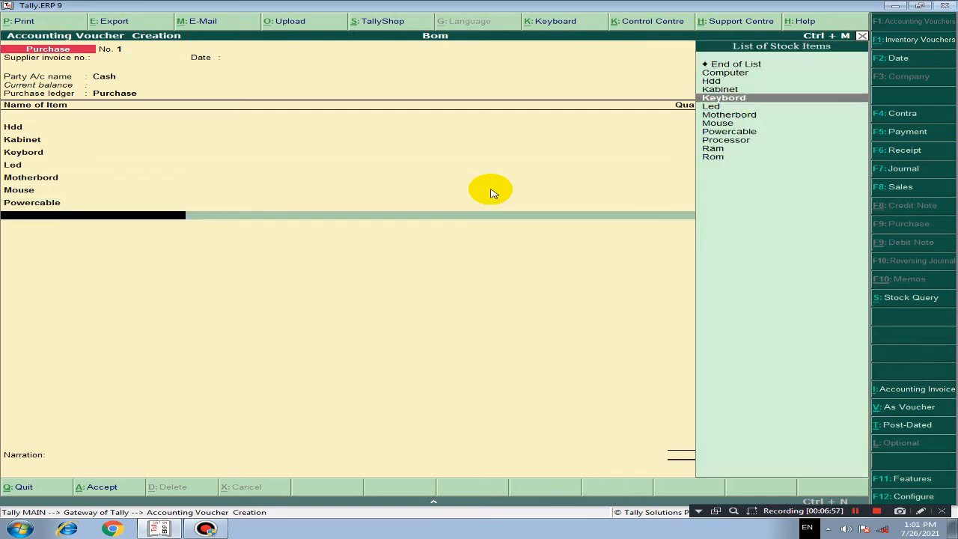
{"action": "key", "text": "Down"}
{"action": "key", "text": "Return"}
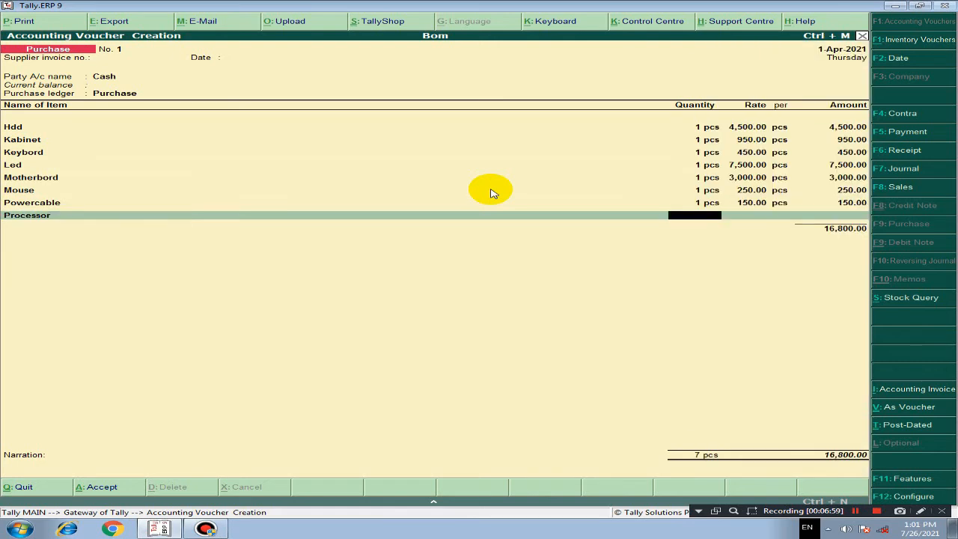
{"action": "type", "text": "1"}
{"action": "key", "text": "Return"}
{"action": "type", "text": "3500"}
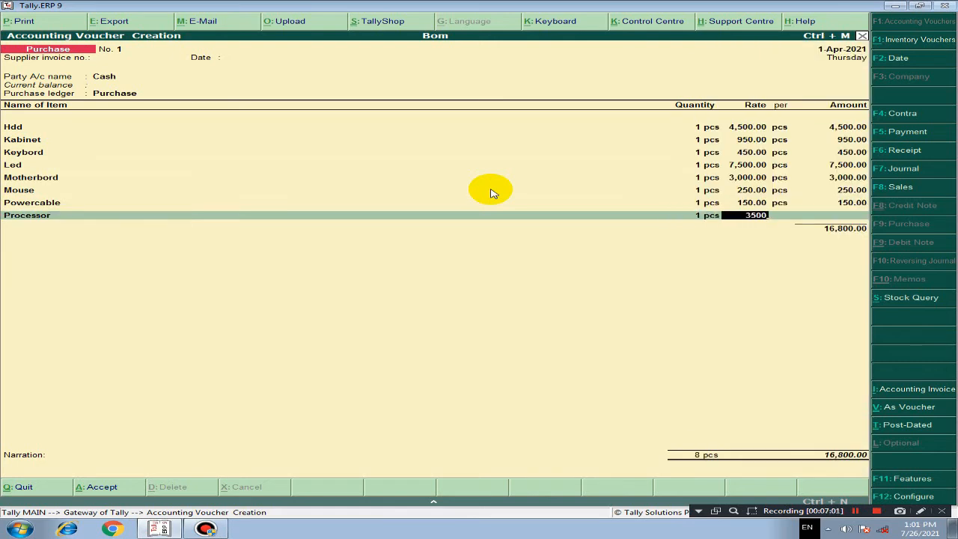
{"action": "key", "text": "Return"}
{"action": "key", "text": "Return"}
{"action": "key", "text": "Return"}
Step: Add Ram to the purchase voucher with a quantity of 1 pcs at a rate of 1,500
{"action": "key", "text": "Down"}
{"action": "key", "text": "Down"}
{"action": "key", "text": "Down"}
{"action": "key", "text": "Down"}
{"action": "key", "text": "Down"}
{"action": "key", "text": "Down"}
{"action": "key", "text": "Down"}
{"action": "key", "text": "Down"}
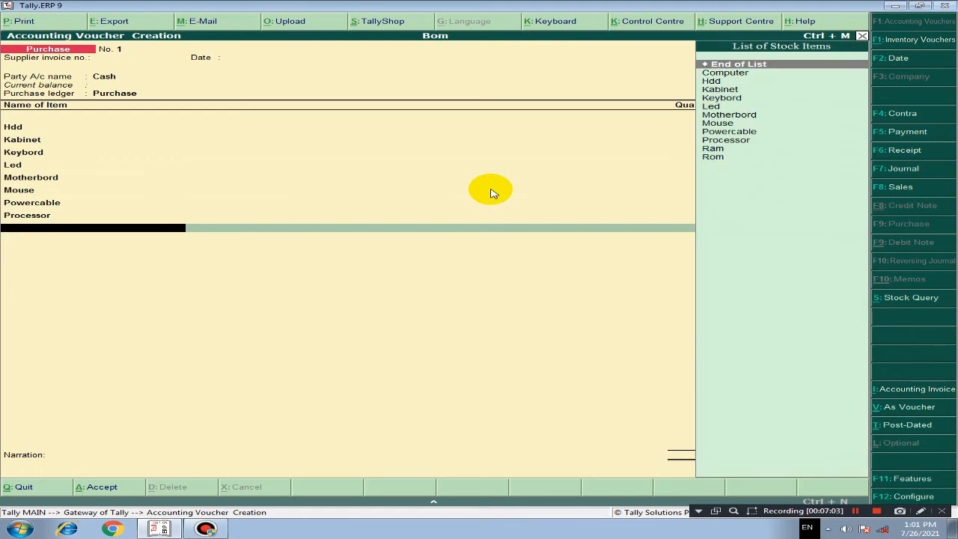
{"action": "key", "text": "Down"}
{"action": "key", "text": "Down"}
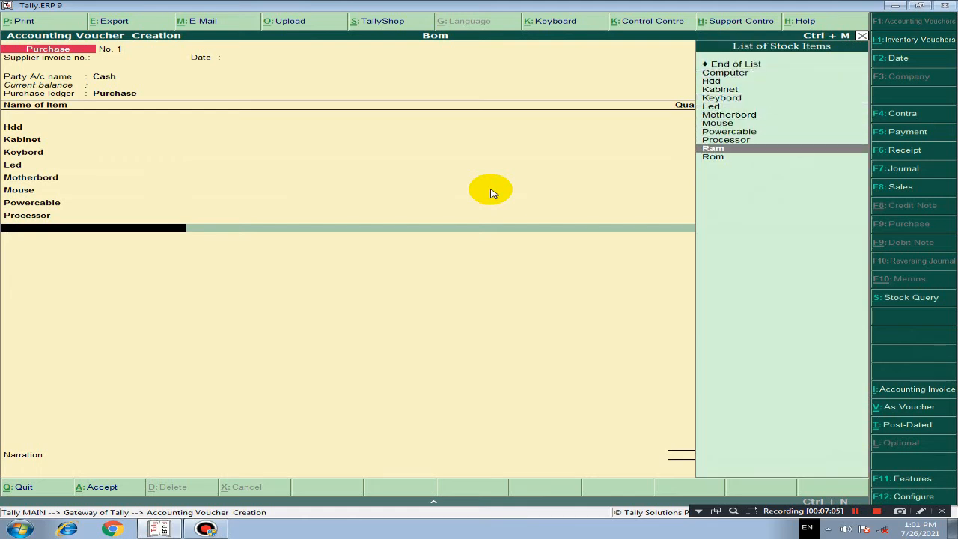
{"action": "key", "text": "Return"}
{"action": "type", "text": "1"}
{"action": "key", "text": "Return"}
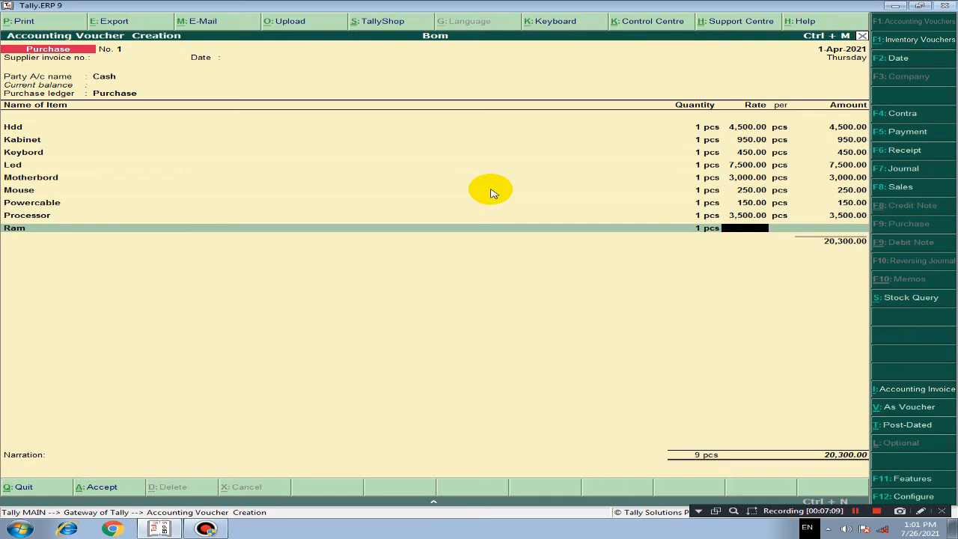
{"action": "type", "text": "1000"}
{"action": "key", "text": "Return"}
{"action": "key", "text": "Return"}
{"action": "key", "text": "Return"}
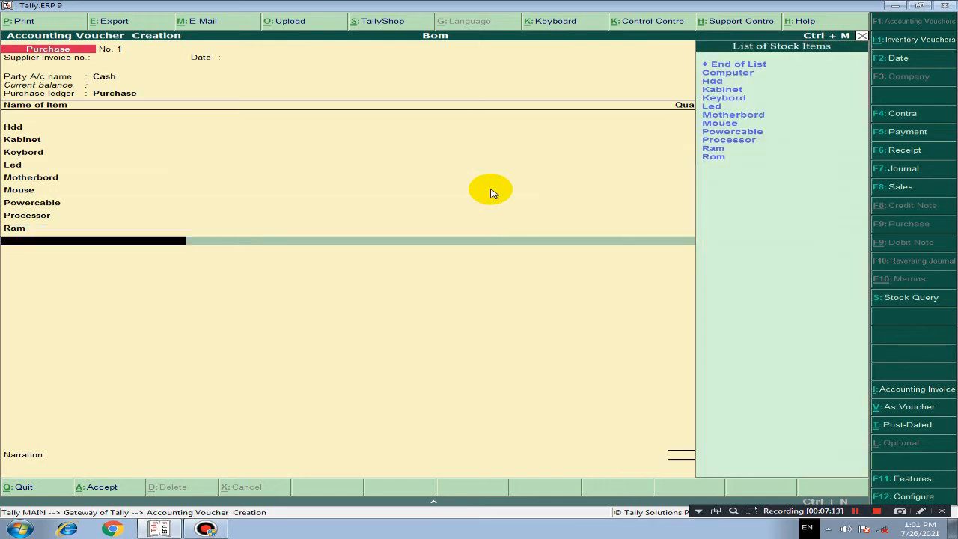
Step: Add Rom to the purchase voucher with a quantity of 1 pcs at a rate of 950
{"action": "key", "text": "Down"}
{"action": "key", "text": "Down"}
{"action": "key", "text": "Down"}
{"action": "key", "text": "Down"}
{"action": "key", "text": "Down"}
{"action": "key", "text": "Down"}
{"action": "key", "text": "Down"}
{"action": "key", "text": "Down"}
{"action": "key", "text": "Down"}
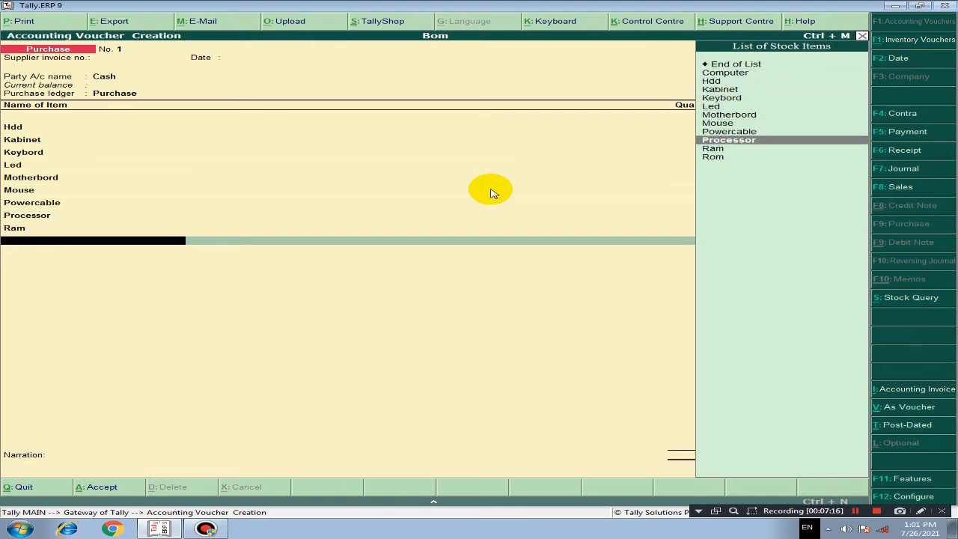
{"action": "key", "text": "Down"}
{"action": "key", "text": "Down"}
{"action": "key", "text": "Return"}
{"action": "type", "text": "1"}
{"action": "key", "text": "Return"}
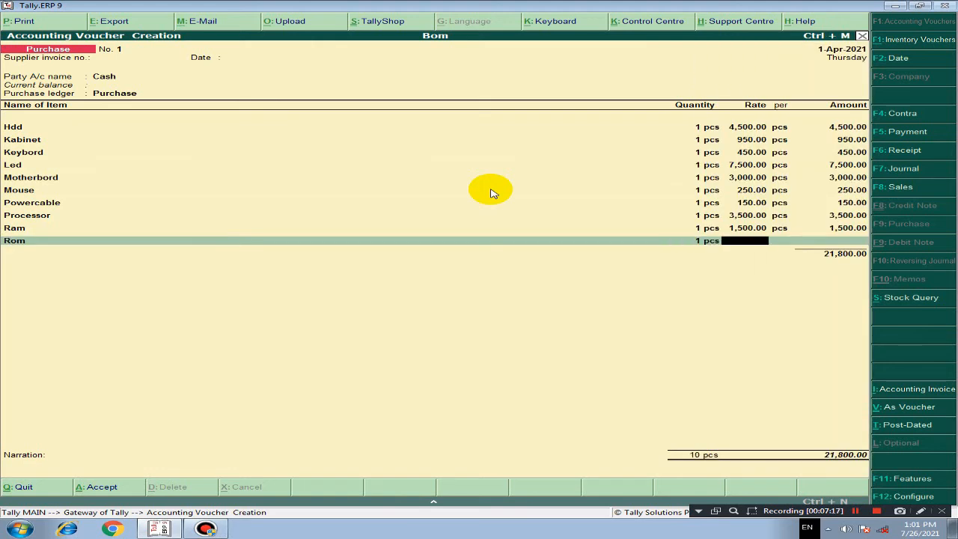
{"action": "type", "text": "950"}
{"action": "key", "text": "Return"}
Step: End the item list without a narration, save the purchase voucher and return to the Gateway of Tally
{"action": "key", "text": "Return"}
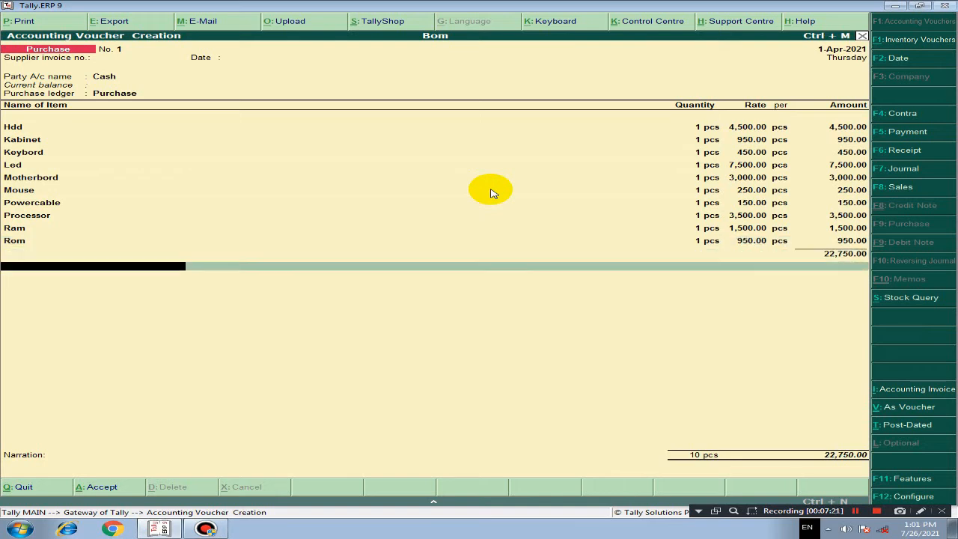
{"action": "key", "text": "Return"}
{"action": "key", "text": "Return"}
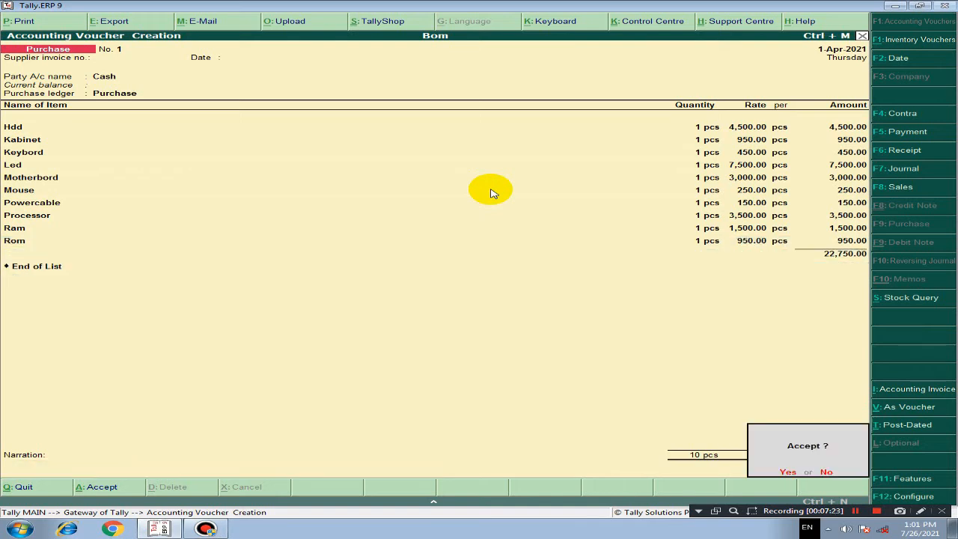
{"action": "key", "text": "Return"}
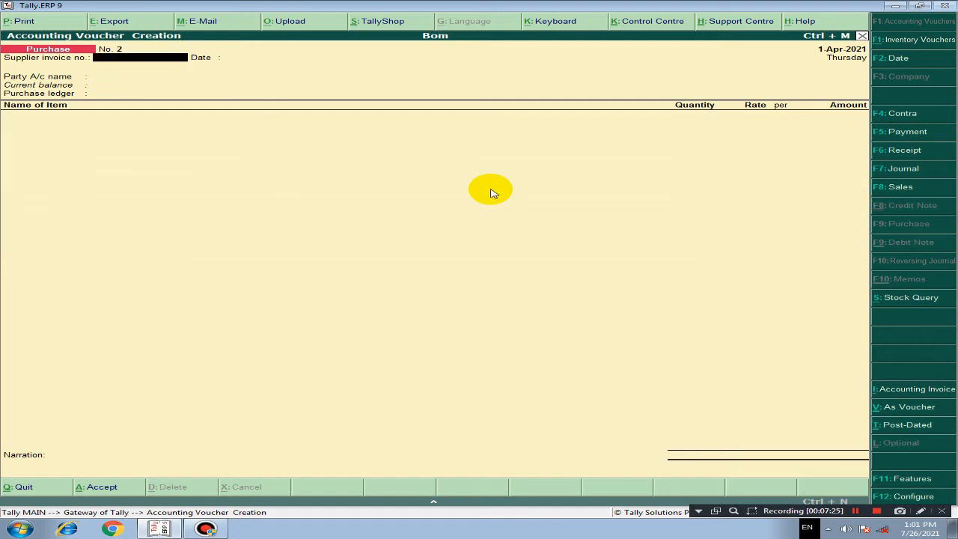
{"action": "key", "text": "Escape"}
{"action": "key", "text": "Escape"}
{"action": "key", "text": "n"}
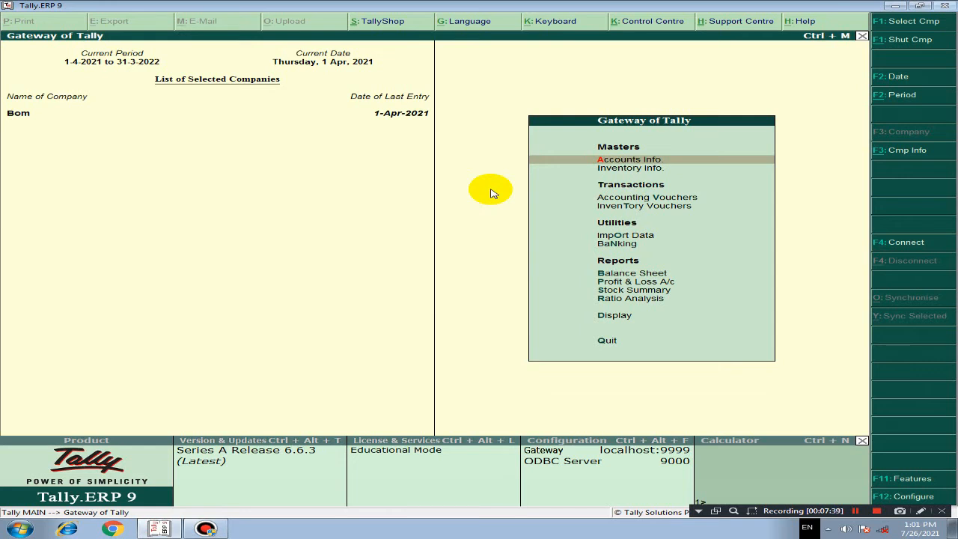
Step: Start creating a new voucher type in the accounts masters and name it Mfg, without an alias
{"action": "key", "text": "Down"}
{"action": "key", "text": "Up"}
{"action": "key", "text": "Return"}
{"action": "key", "text": "Down"}
{"action": "key", "text": "Down"}
{"action": "key", "text": "Return"}
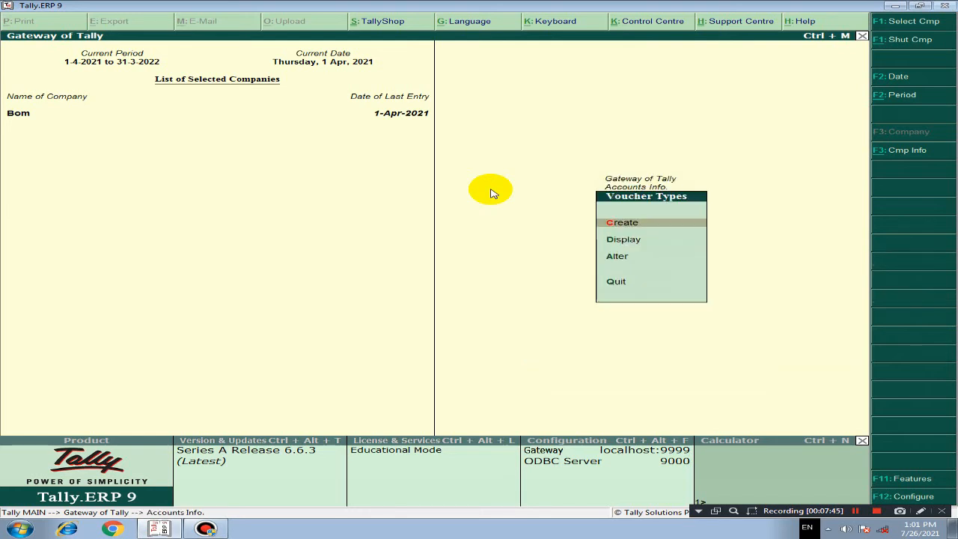
{"action": "key", "text": "Return"}
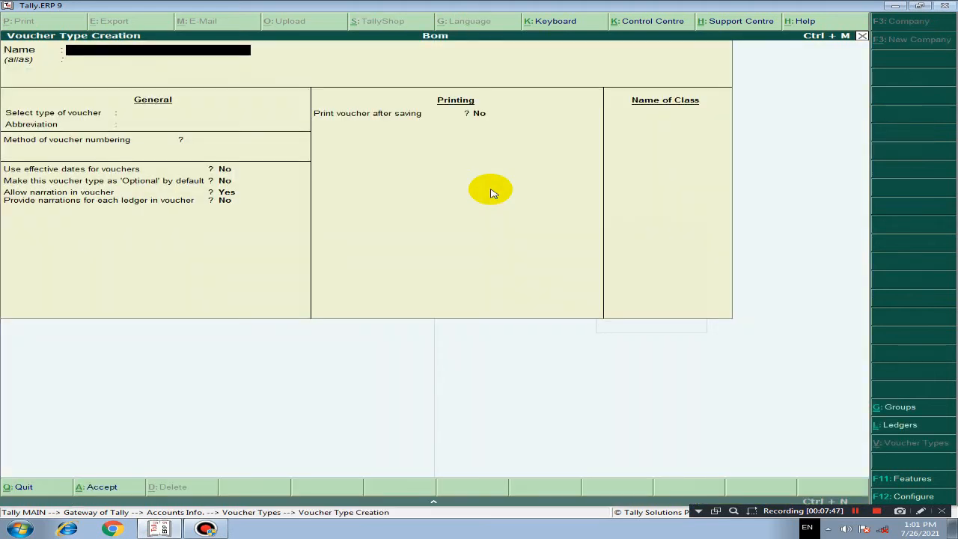
{"action": "type", "text": "Mfg"}
{"action": "key", "text": "Return"}
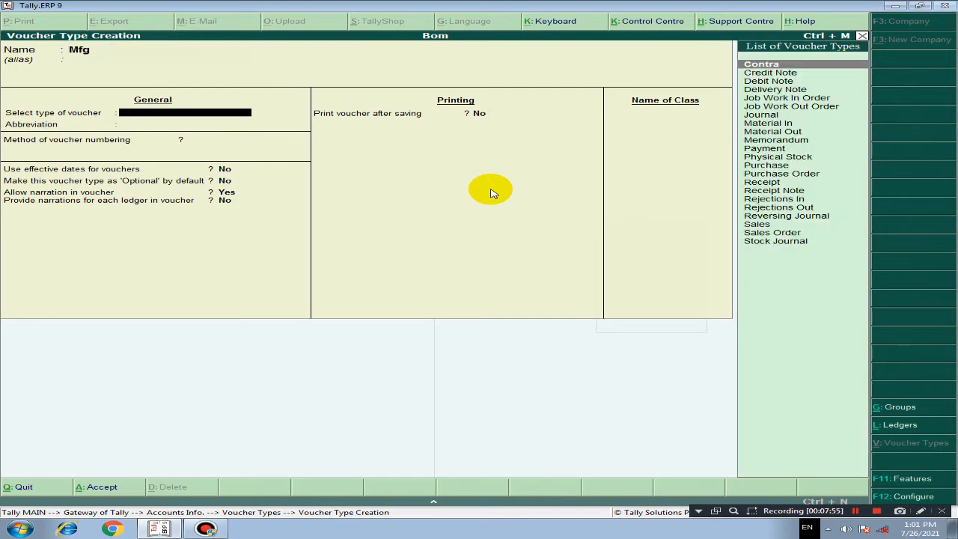
Step: Base the Mfg voucher type on Stock Journal, keeping automatic numbering and the default date, optional and narration settings
{"action": "type", "text": "S"}
{"action": "key", "text": "Down"}
{"action": "key", "text": "Down"}
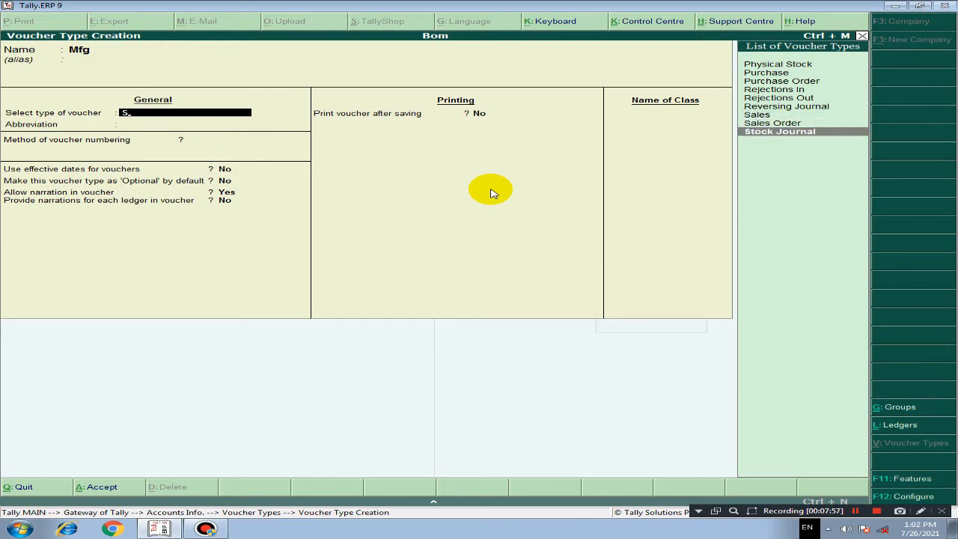
{"action": "key", "text": "Return"}
{"action": "key", "text": "Return"}
{"action": "key", "text": "Return"}
{"action": "key", "text": "Return"}
{"action": "key", "text": "Return"}
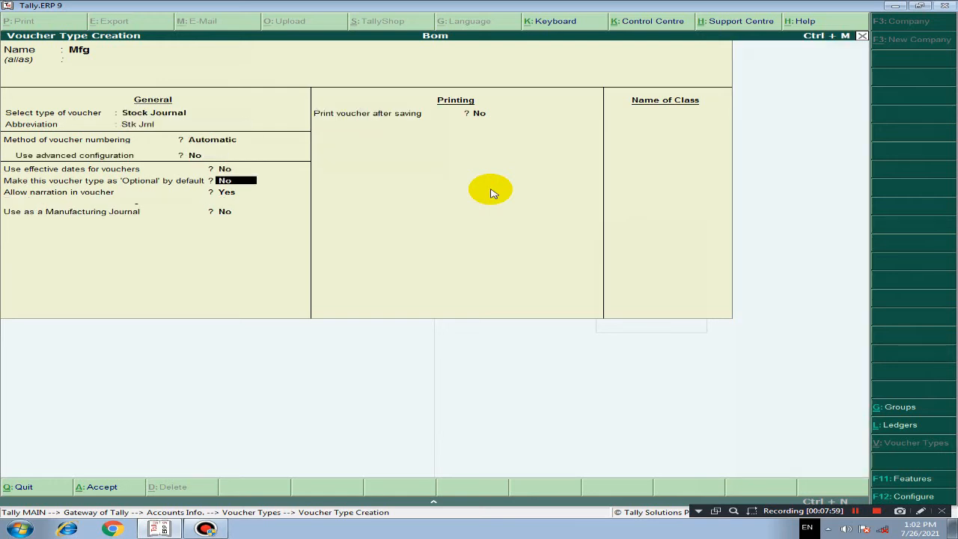
{"action": "key", "text": "Return"}
{"action": "key", "text": "Return"}
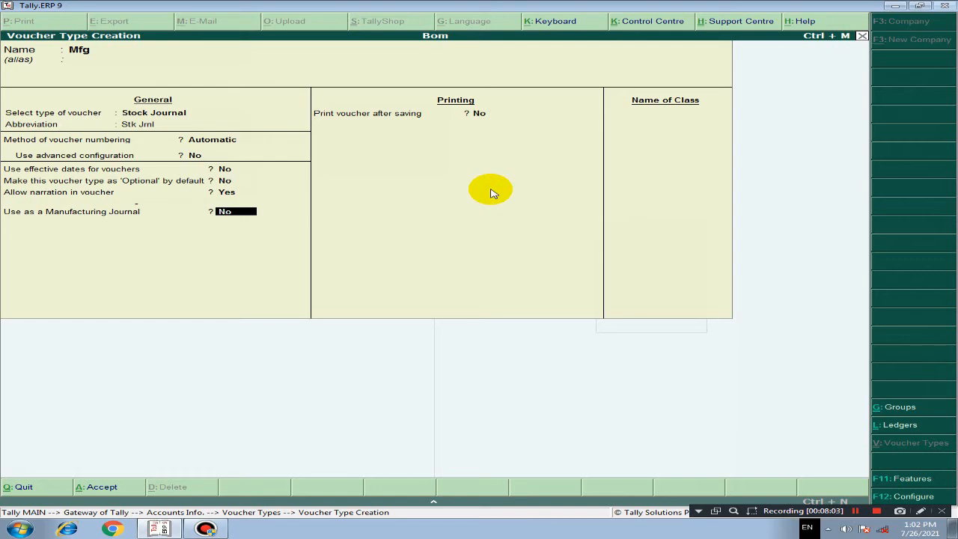
Step: Enable the Mfg voucher type's use as a Manufacturing Journal, save it and return to the Gateway of Tally
{"action": "type", "text": "y"}
{"action": "key", "text": "Return"}
{"action": "key", "text": "Return"}
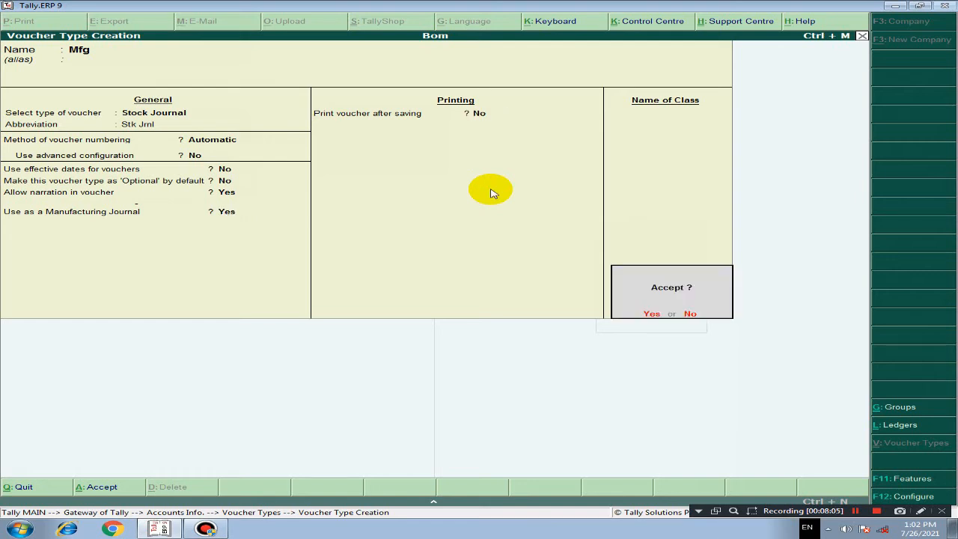
{"action": "key", "text": "Return"}
{"action": "key", "text": "Escape"}
Step: Open a new inventory voucher and change its voucher type from Stock Journal to Mfg
{"action": "key", "text": "Return"}
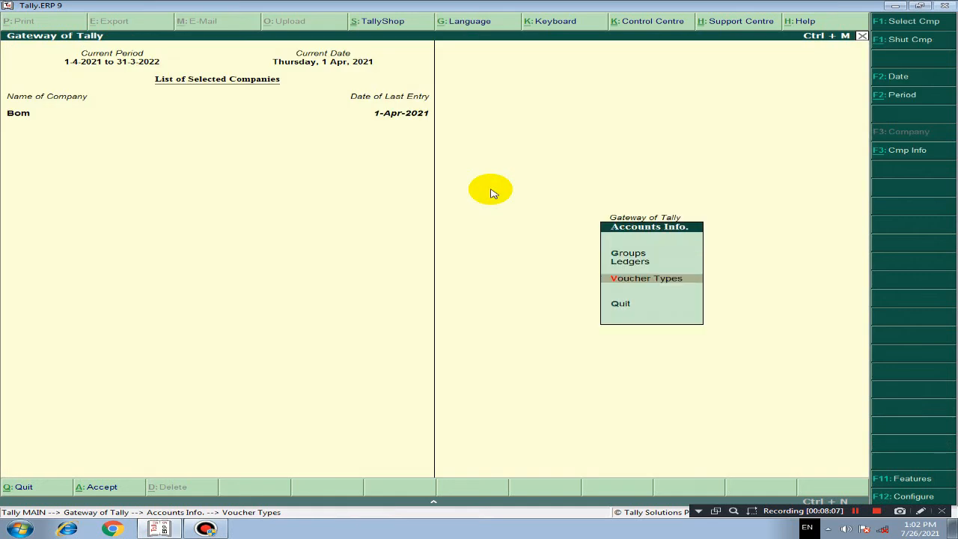
{"action": "key", "text": "Escape"}
{"action": "key", "text": "Down"}
{"action": "key", "text": "Down"}
{"action": "key", "text": "Down"}
{"action": "key", "text": "Return"}
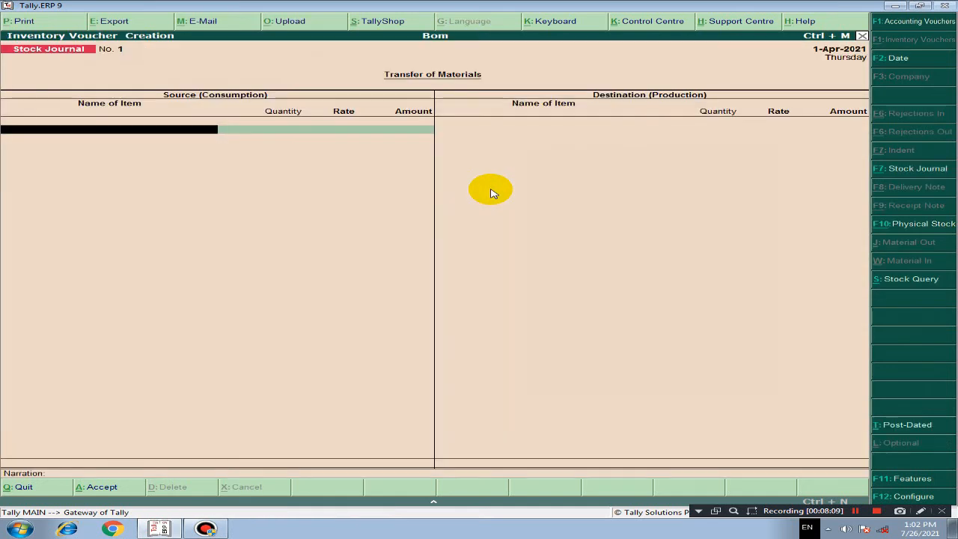
{"action": "key", "text": "F7"}
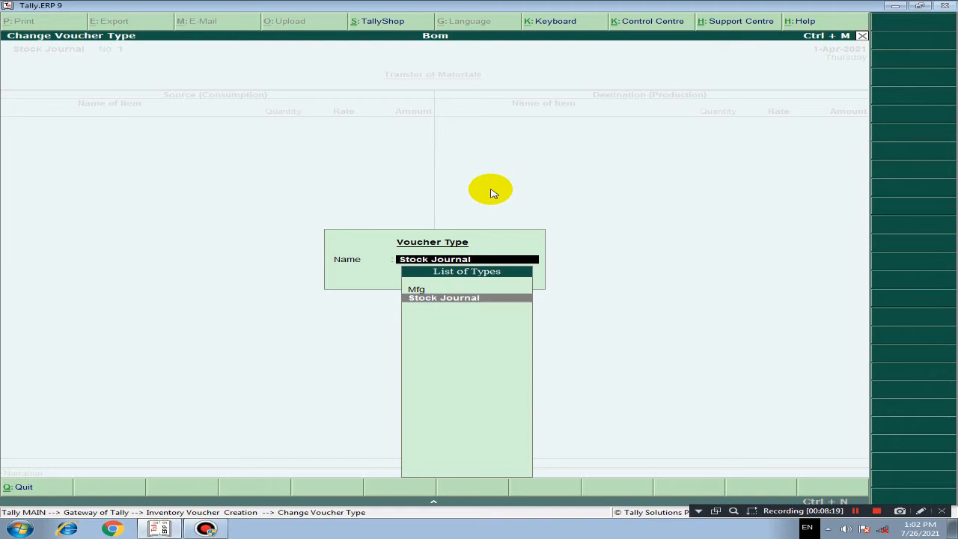
{"action": "key", "text": "Up"}
{"action": "key", "text": "Return"}
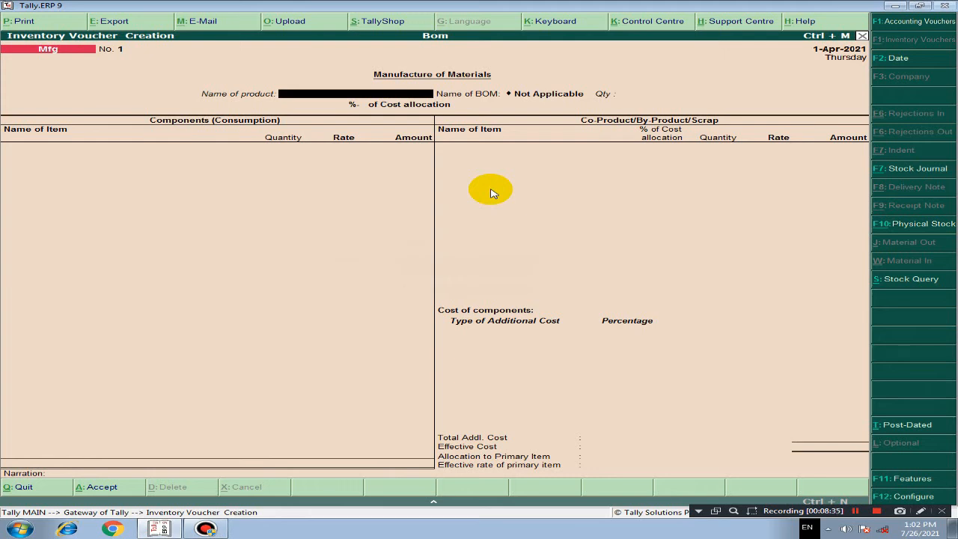
Step: Set Computer as the product to manufacture, using the Computer BOM and a quantity of 1 pcs
{"action": "type", "text": "Co"}
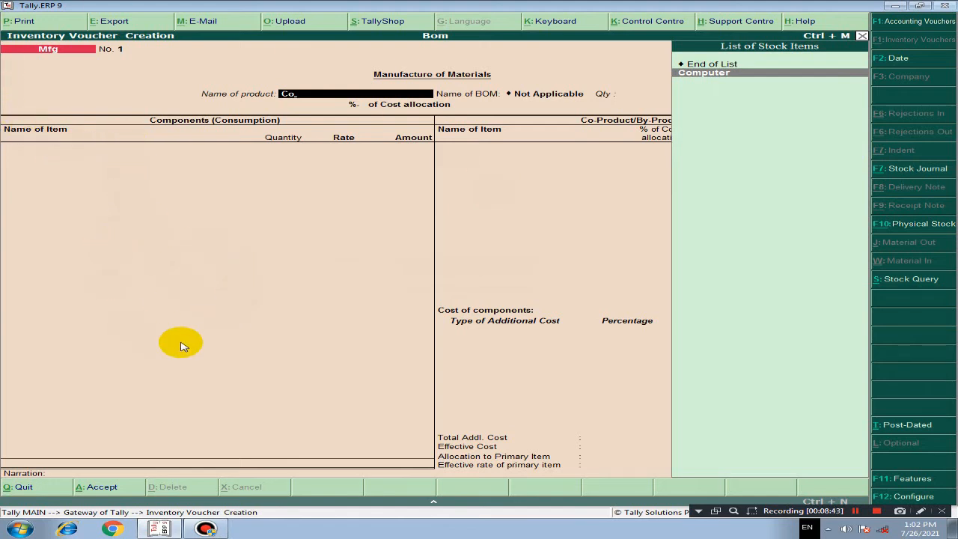
{"action": "key", "text": "Return"}
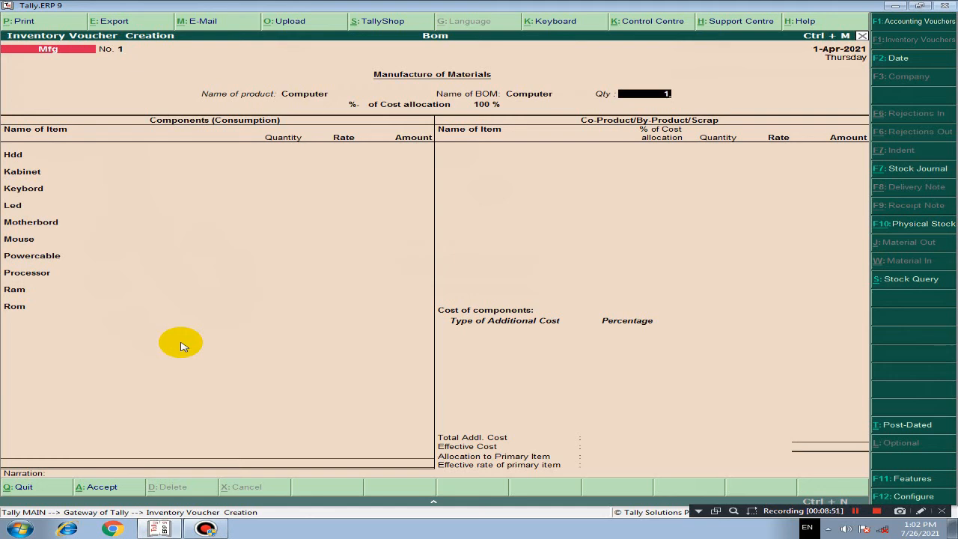
{"action": "key", "text": "Return"}
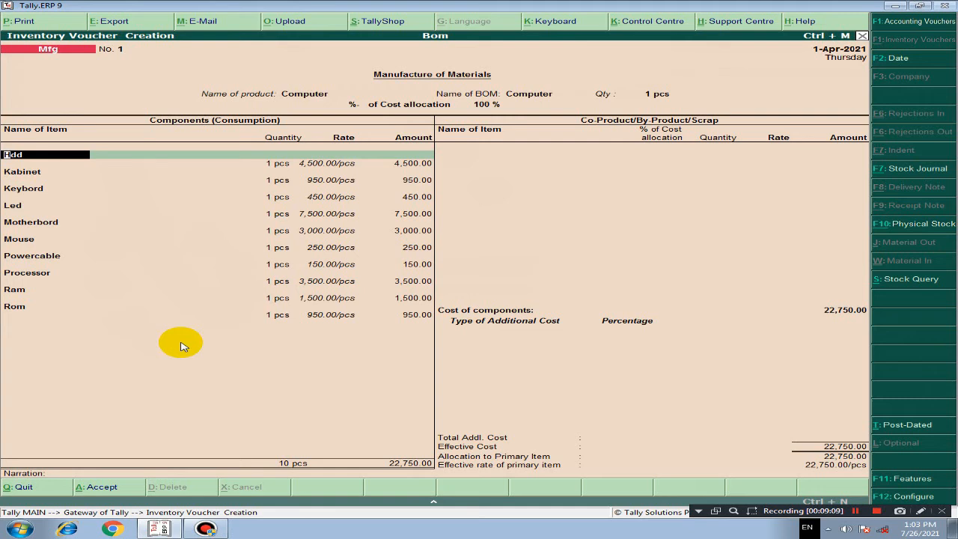
Step: Accept all component lines from Hdd through Rom with their prefilled quantities and rates
{"action": "key", "text": "Return"}
{"action": "key", "text": "Return"}
{"action": "key", "text": "Return"}
{"action": "key", "text": "Return"}
{"action": "key", "text": "Return"}
{"action": "key", "text": "Return"}
{"action": "key", "text": "Return"}
{"action": "key", "text": "Return"}
{"action": "key", "text": "Return"}
{"action": "key", "text": "Return"}
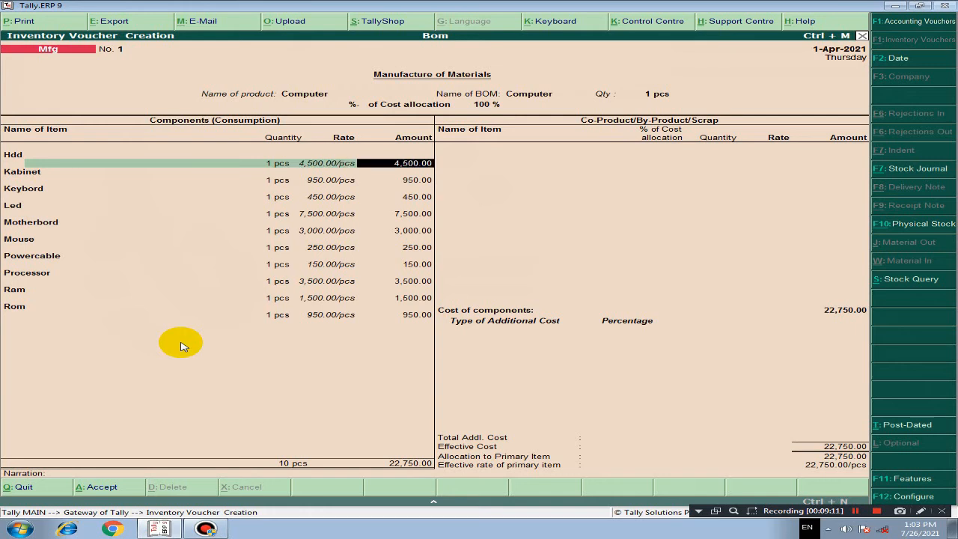
{"action": "key", "text": "Return"}
{"action": "key", "text": "Return"}
{"action": "key", "text": "Return"}
{"action": "key", "text": "Return"}
{"action": "key", "text": "Return"}
{"action": "key", "text": "Return"}
{"action": "key", "text": "Return"}
{"action": "key", "text": "Return"}
{"action": "key", "text": "Return"}
{"action": "key", "text": "Return"}
{"action": "key", "text": "Return"}
{"action": "key", "text": "Return"}
{"action": "key", "text": "Return"}
{"action": "key", "text": "Return"}
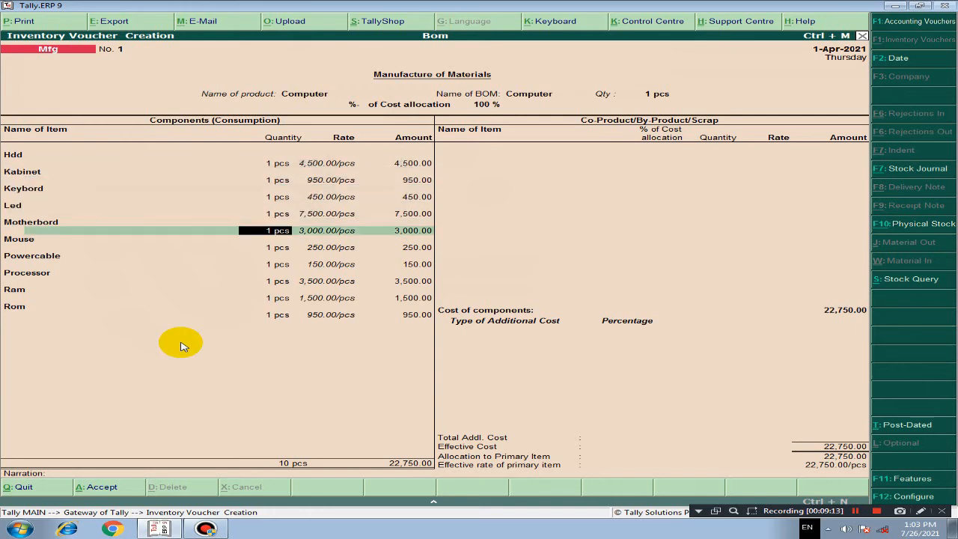
{"action": "key", "text": "Return"}
{"action": "key", "text": "Return"}
{"action": "key", "text": "Return"}
{"action": "key", "text": "Return"}
{"action": "key", "text": "Return"}
{"action": "key", "text": "Return"}
{"action": "key", "text": "Return"}
{"action": "key", "text": "Return"}
{"action": "key", "text": "Return"}
{"action": "key", "text": "Return"}
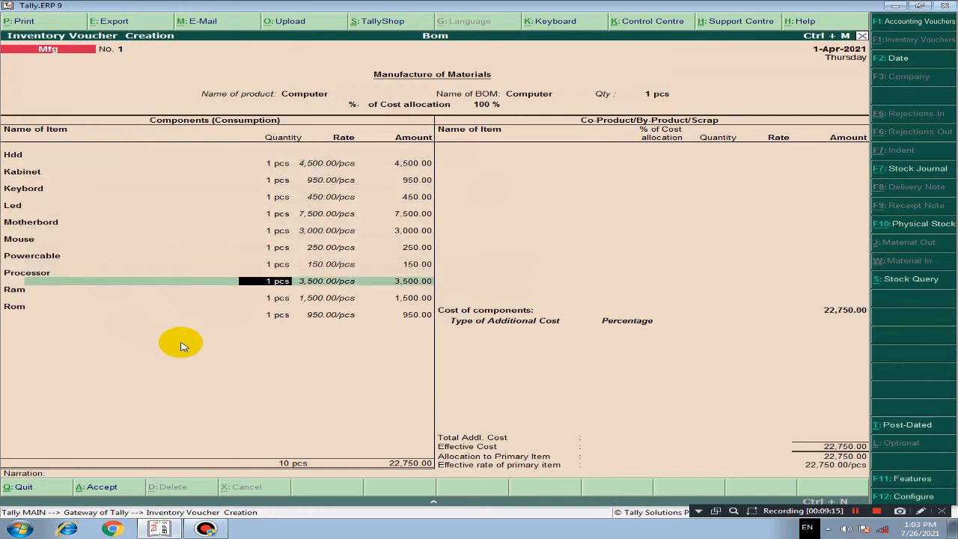
{"action": "key", "text": "Return"}
{"action": "key", "text": "Return"}
{"action": "key", "text": "Return"}
{"action": "key", "text": "Return"}
{"action": "key", "text": "Return"}
{"action": "key", "text": "Return"}
{"action": "key", "text": "Return"}
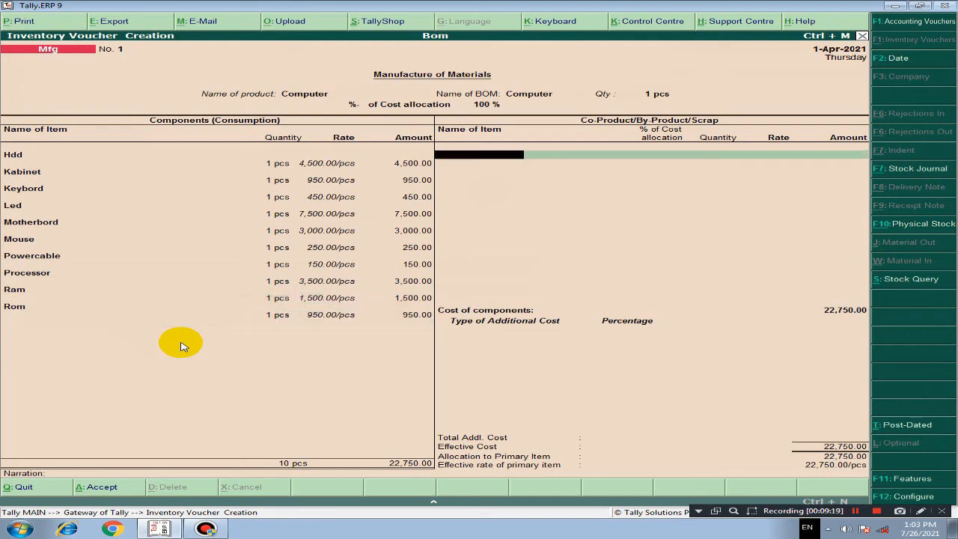
Step: Add Computer as a co-product with 5% cost allocation, leaving its quantity and the additional costs blank
{"action": "key", "text": "space"}
{"action": "key", "text": "Down"}
{"action": "key", "text": "Down"}
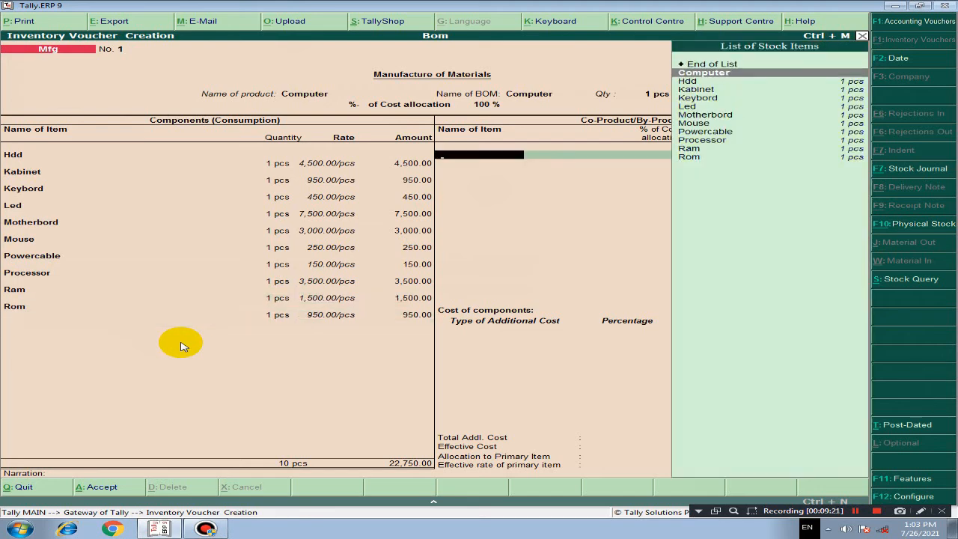
{"action": "key", "text": "Return"}
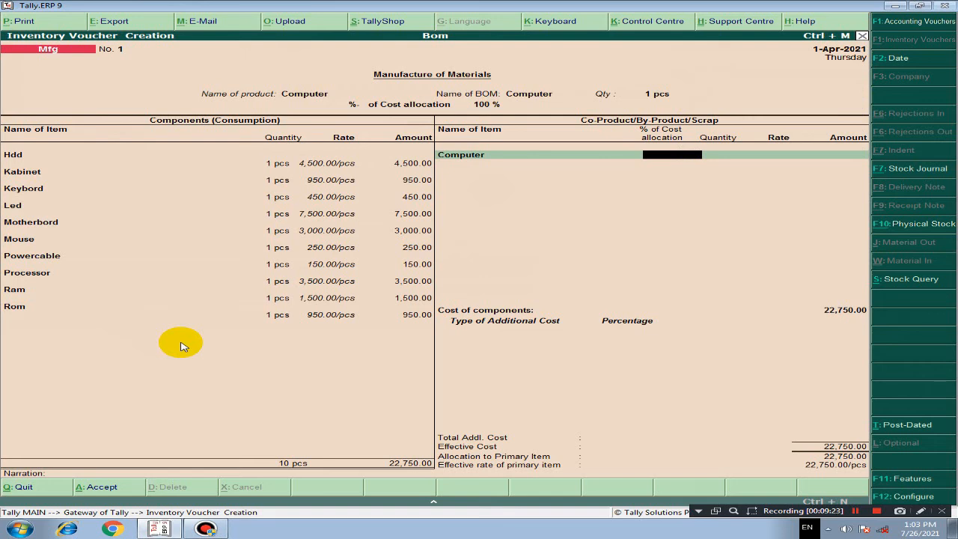
{"action": "type", "text": "1"}
{"action": "key", "text": "Return"}
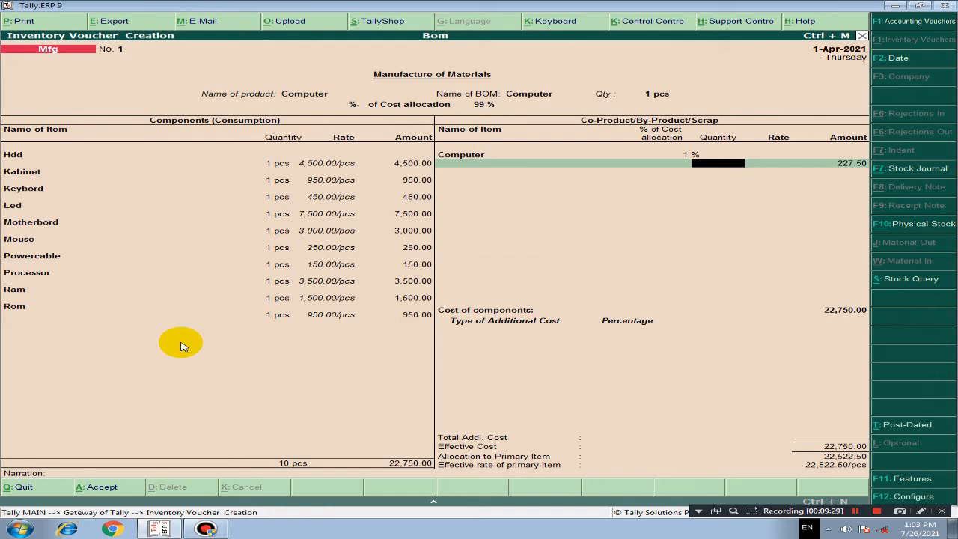
{"action": "key", "text": "BackSpace"}
{"action": "type", "text": "5"}
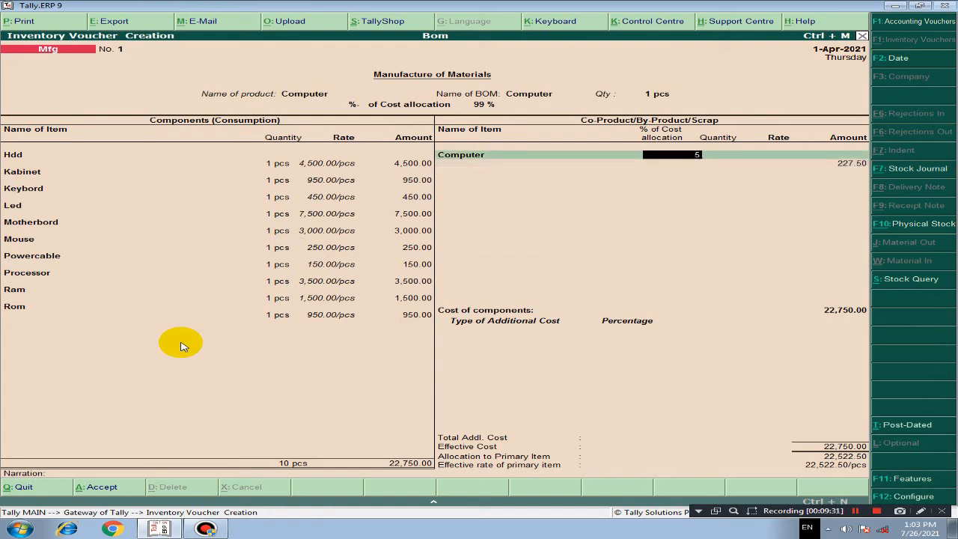
{"action": "key", "text": "Return"}
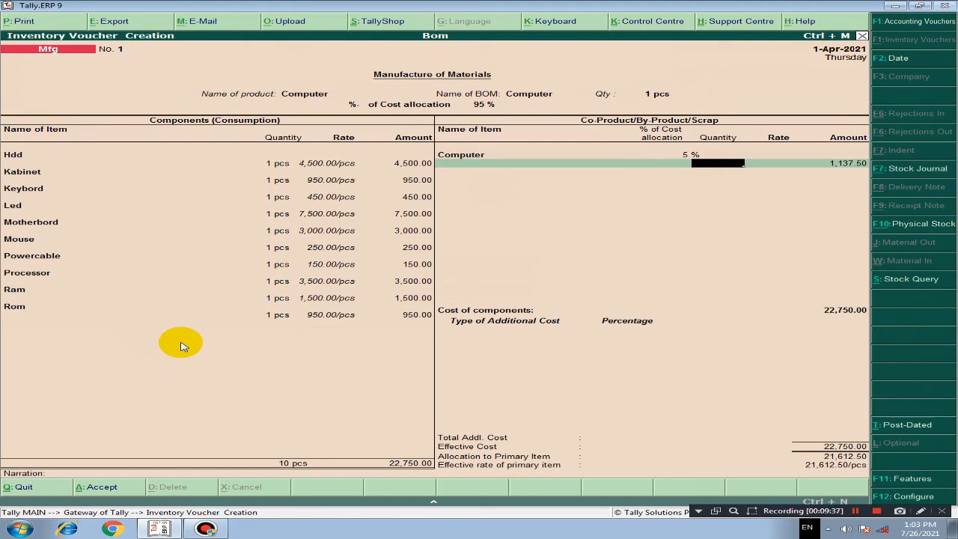
{"action": "key", "text": "Return"}
{"action": "key", "text": "Return"}
{"action": "key", "text": "Return"}
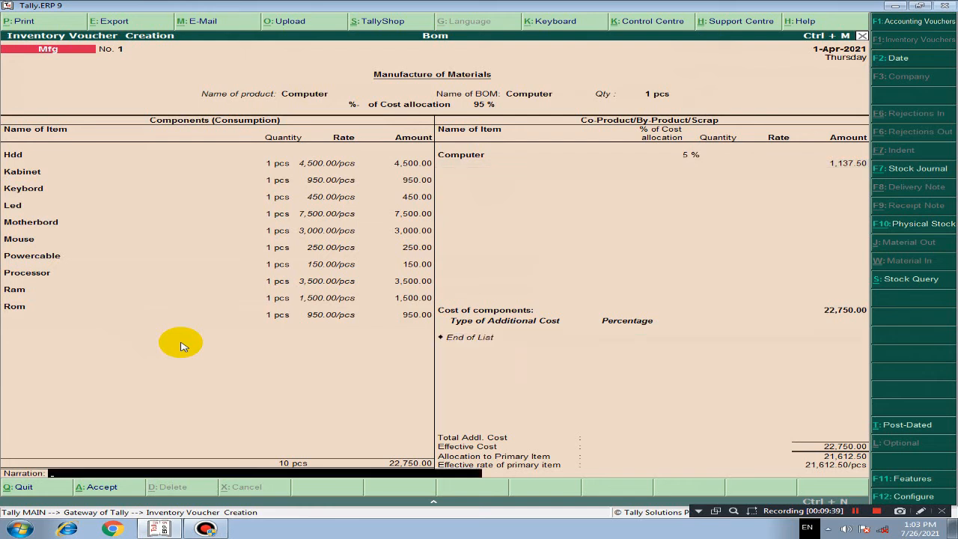